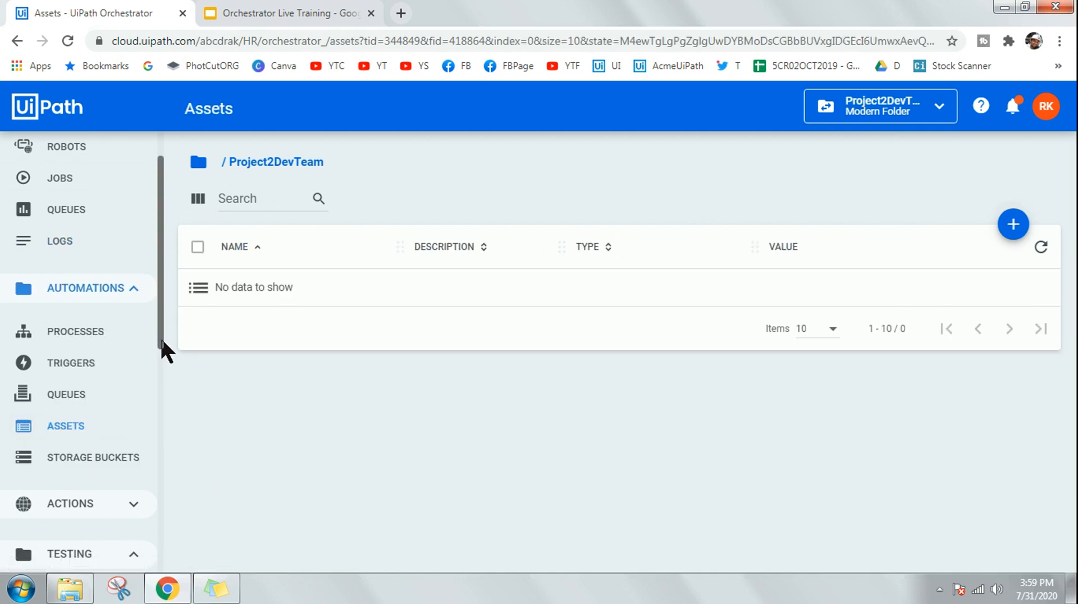
Step: Scroll the sidebar down toward Management from the empty Project2DevTeam Assets page
scroll(161, 344, down, 6)
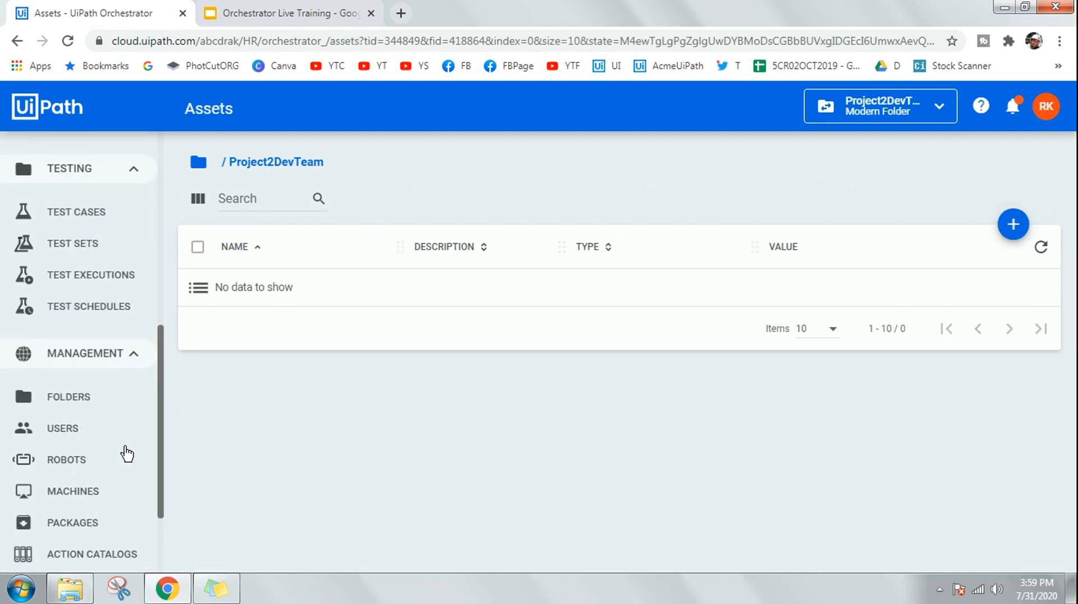
Step: Provision a machine template named ProjectDev2Team with 1 unattended runtime
click(95, 499)
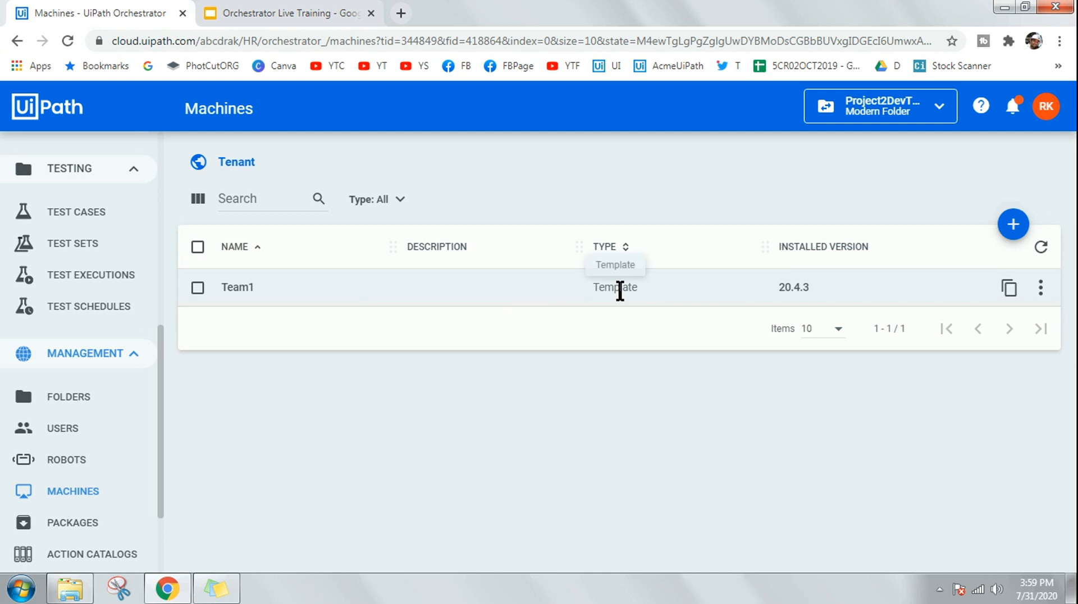
click(1013, 224)
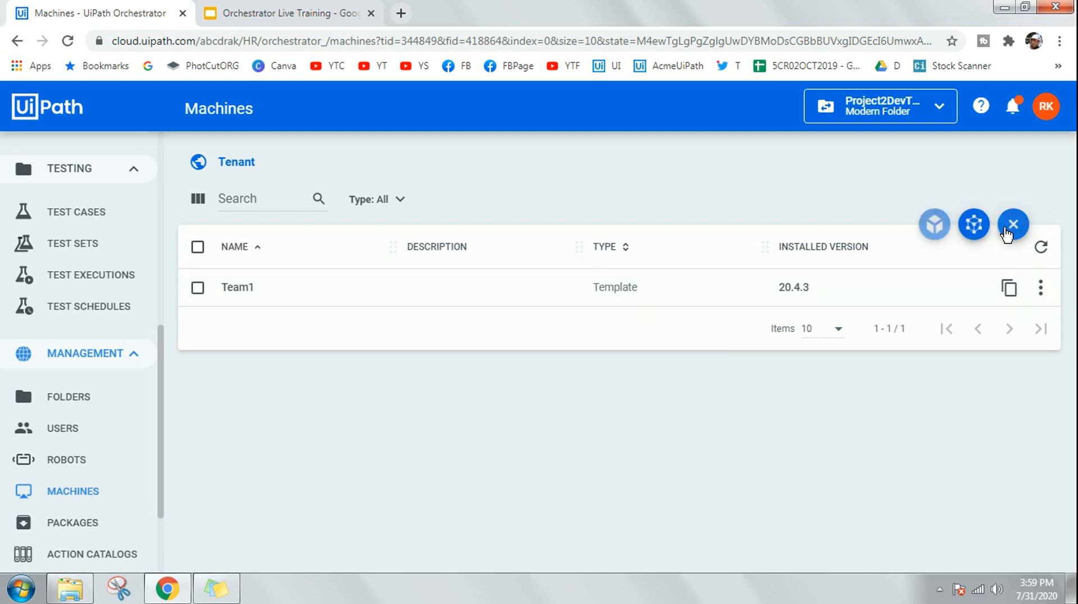
click(974, 226)
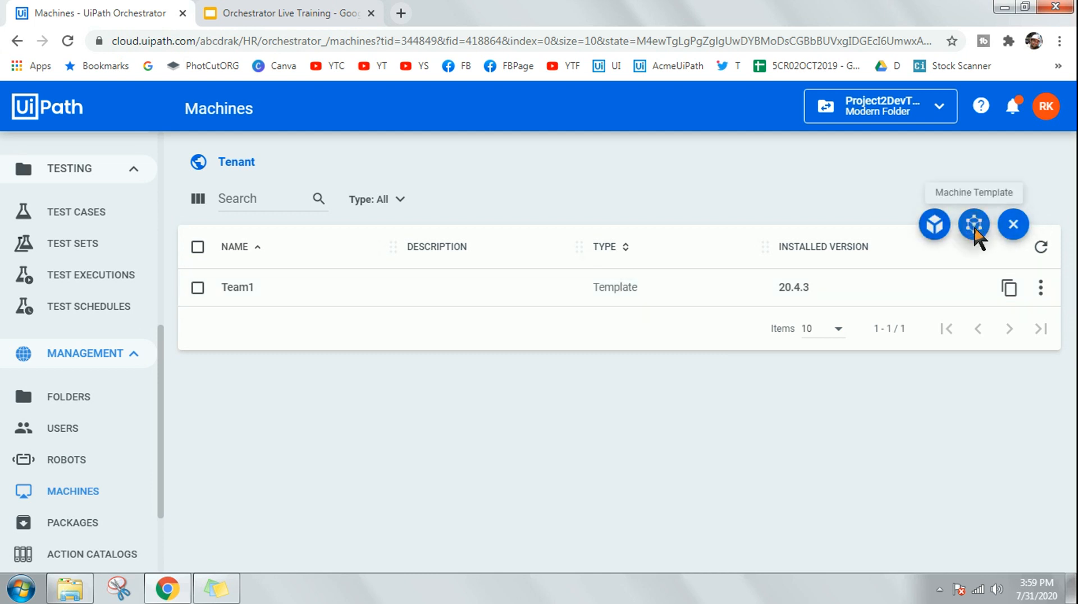
text(Pro)
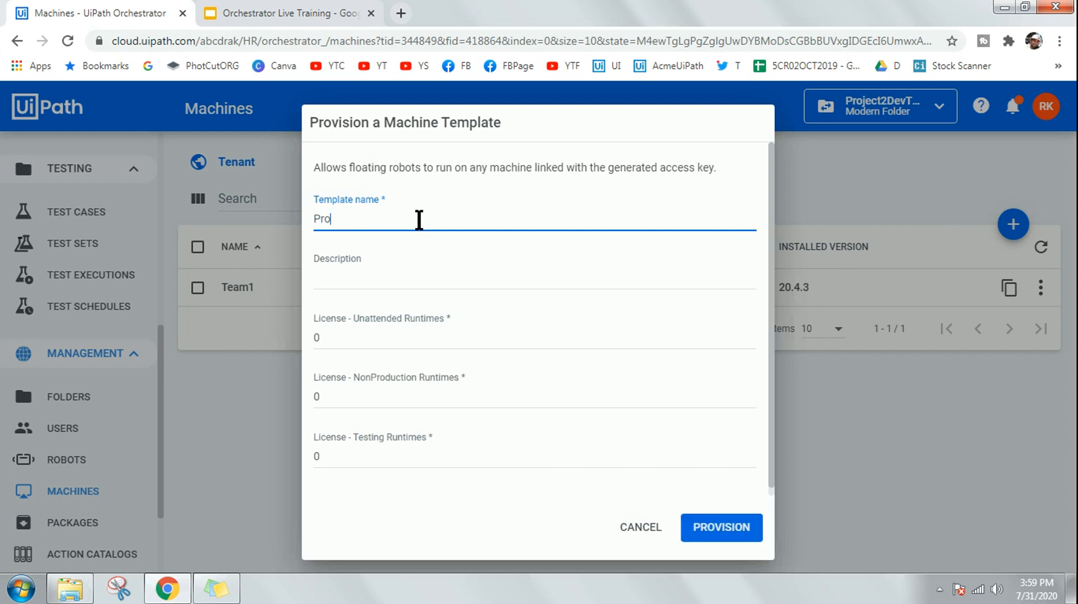
text(jectDeve)
text(Team)
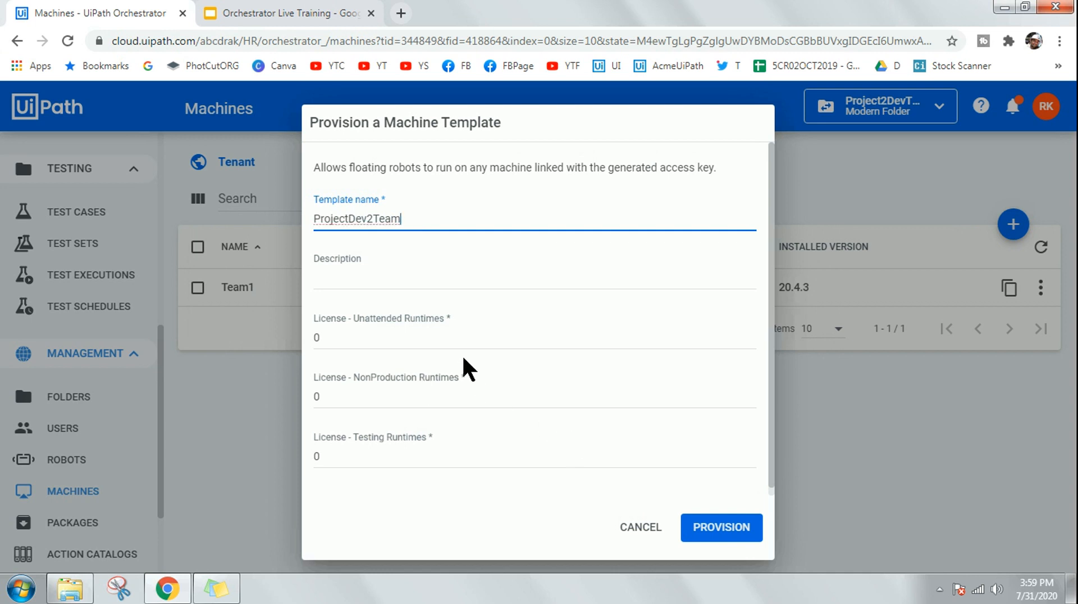
click(748, 337)
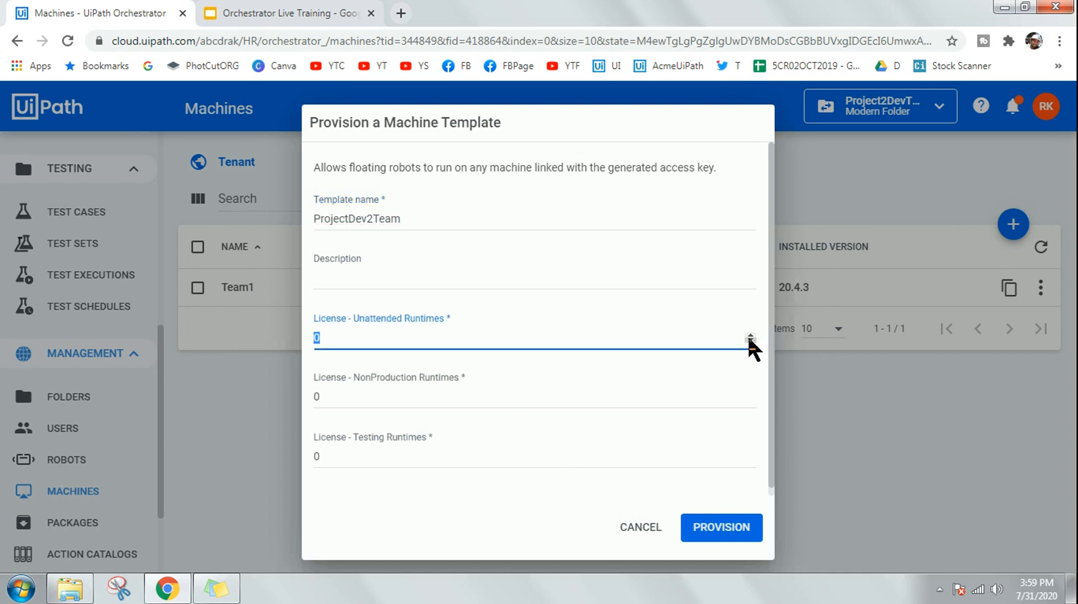
click(750, 335)
click(745, 528)
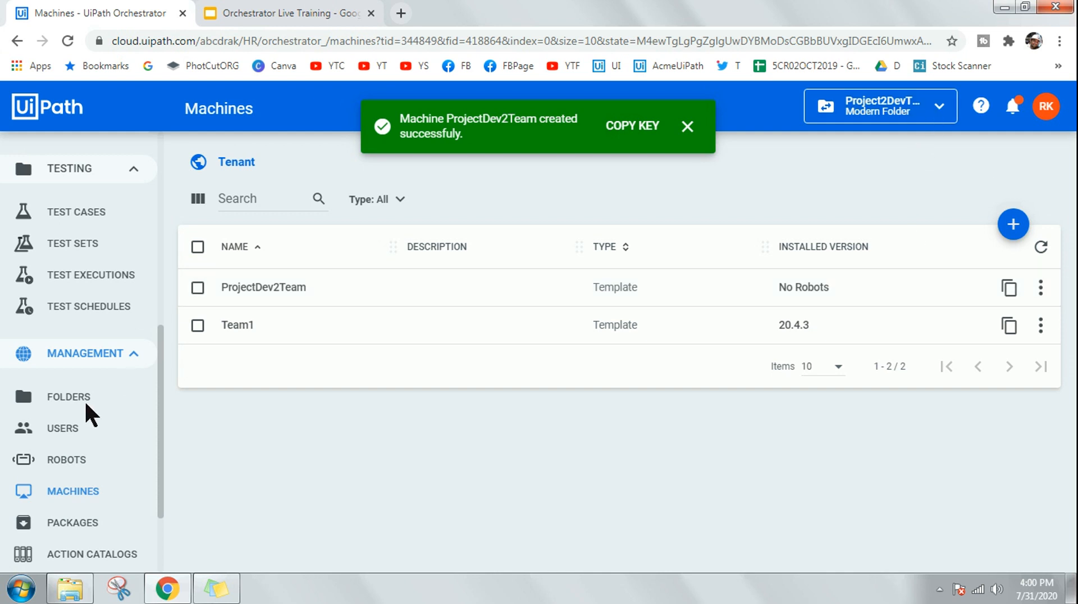
Step: Open the Project2DevTeam folder in Manage Folders to view its unattended Folder Administrator user
click(70, 464)
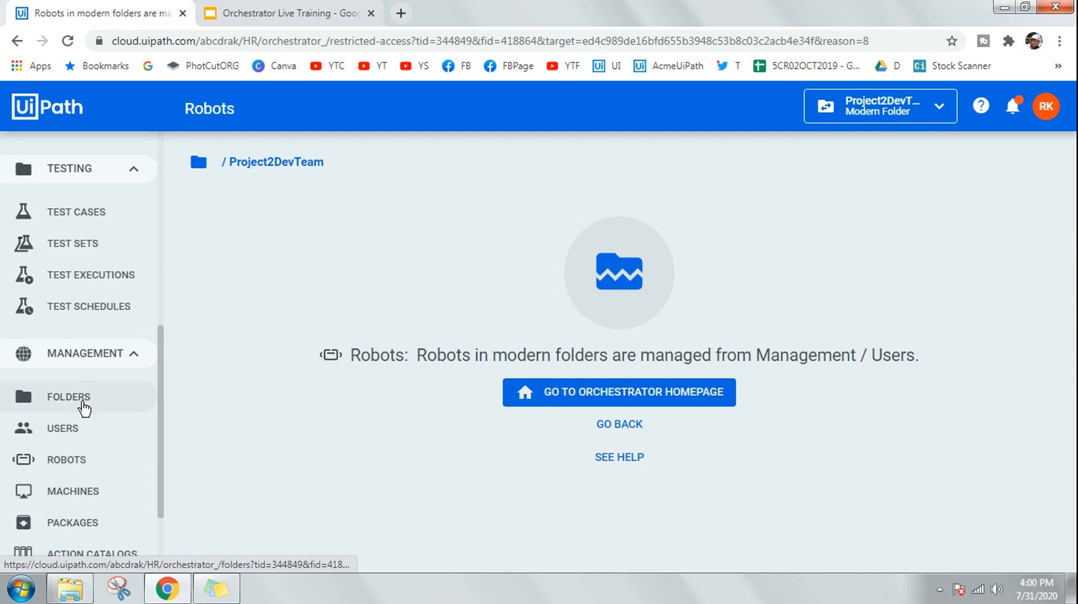
click(84, 401)
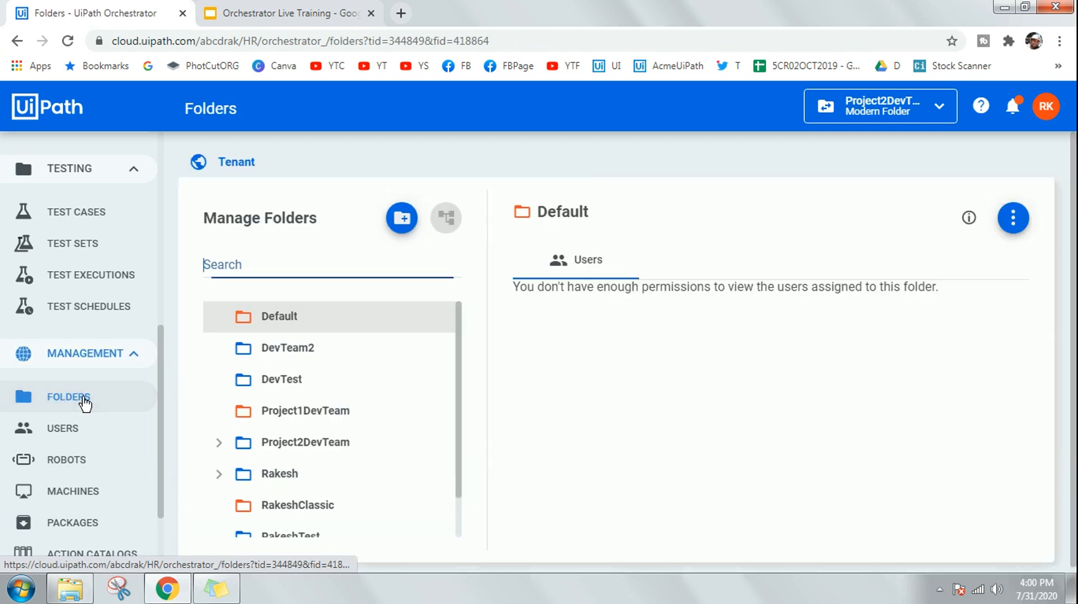
click(328, 445)
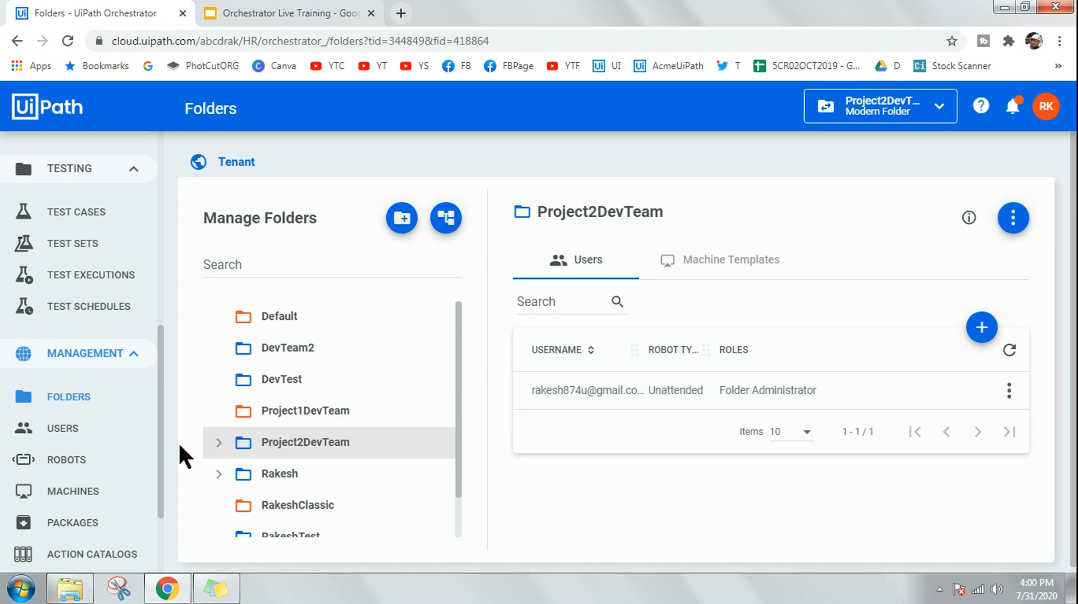
drag(162, 475, 161, 544)
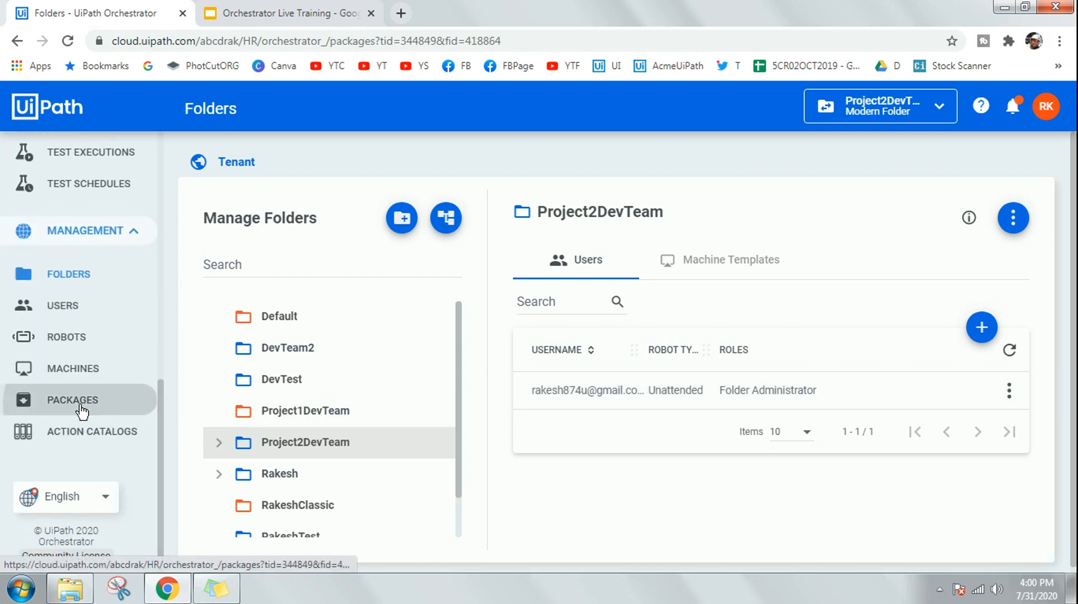
Step: Show the Packages page (DemoProject, DemoProject2, Hello.Welcome) and launch UiPath Assistant from Start
click(79, 406)
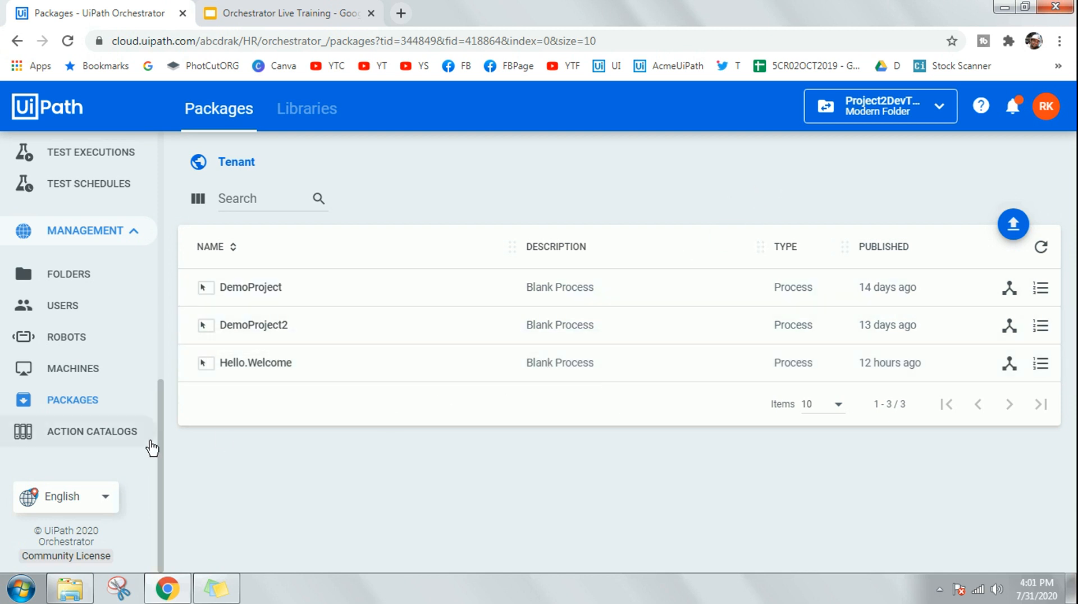
drag(160, 433, 147, 282)
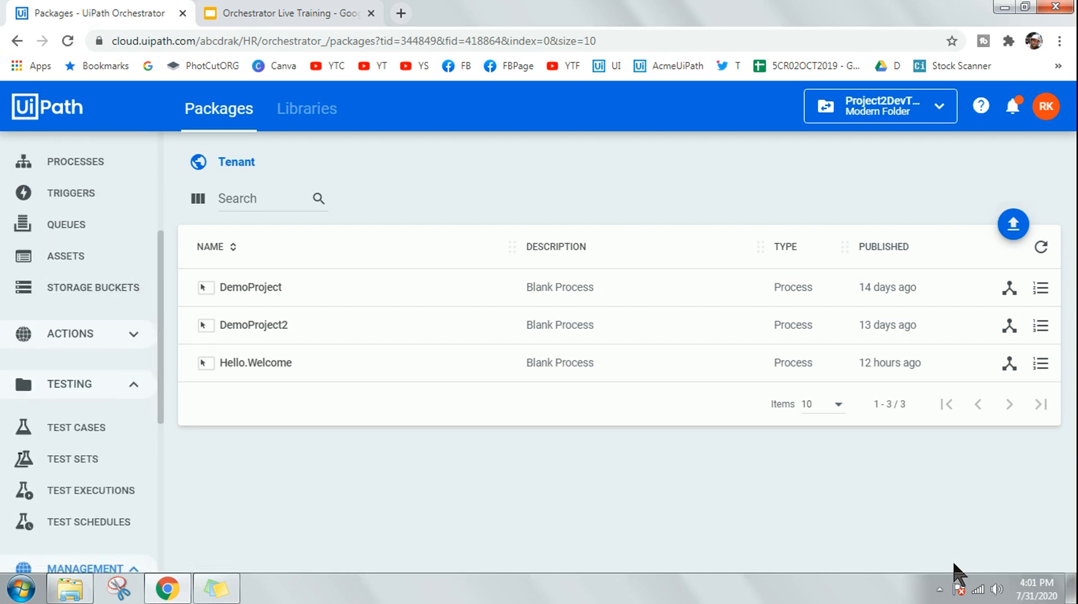
click(940, 590)
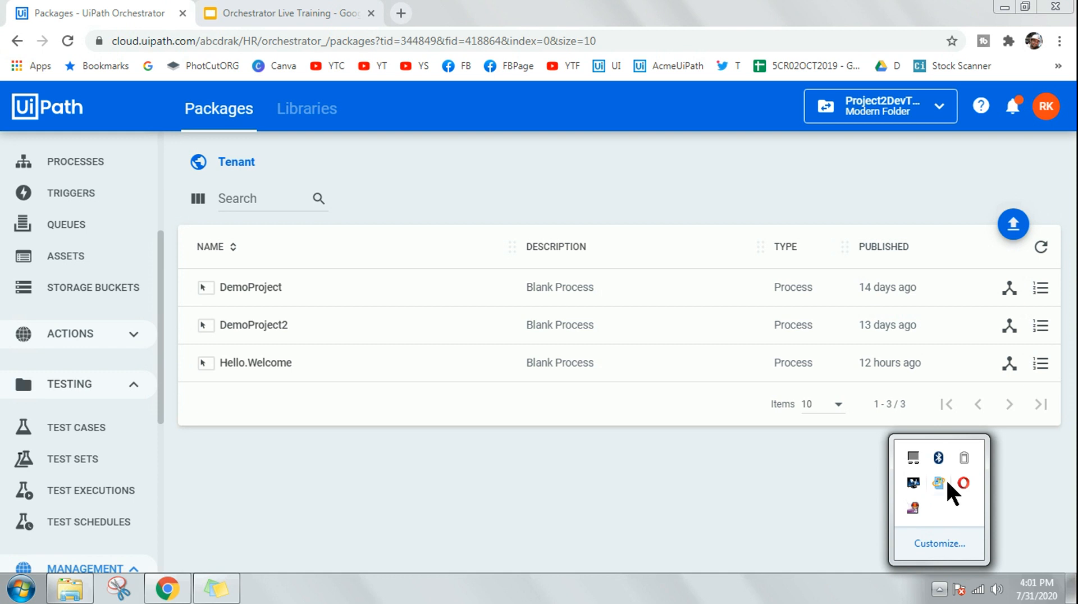
click(21, 589)
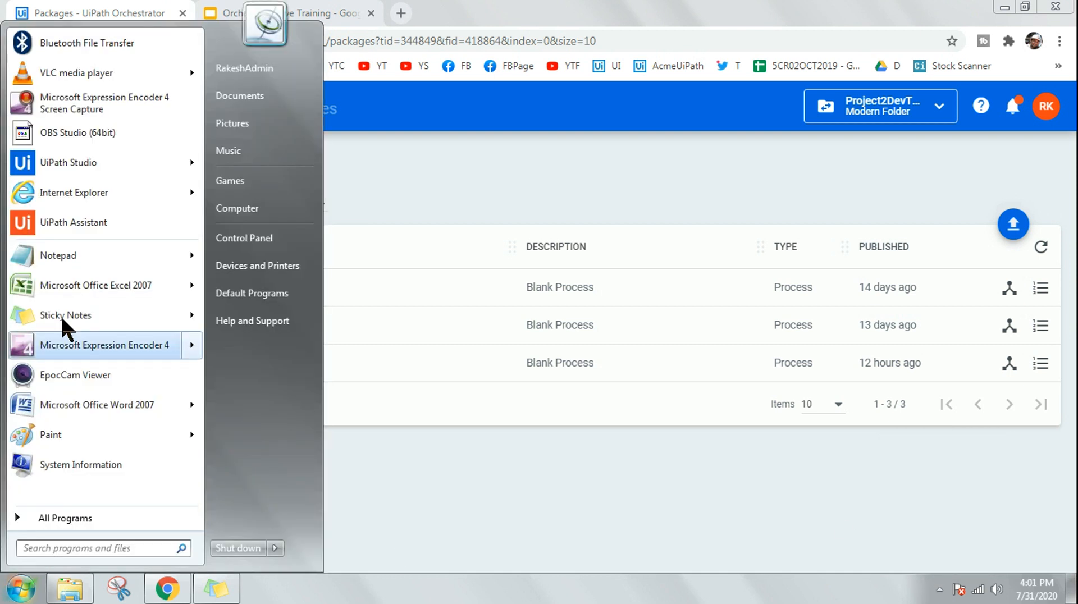
click(68, 221)
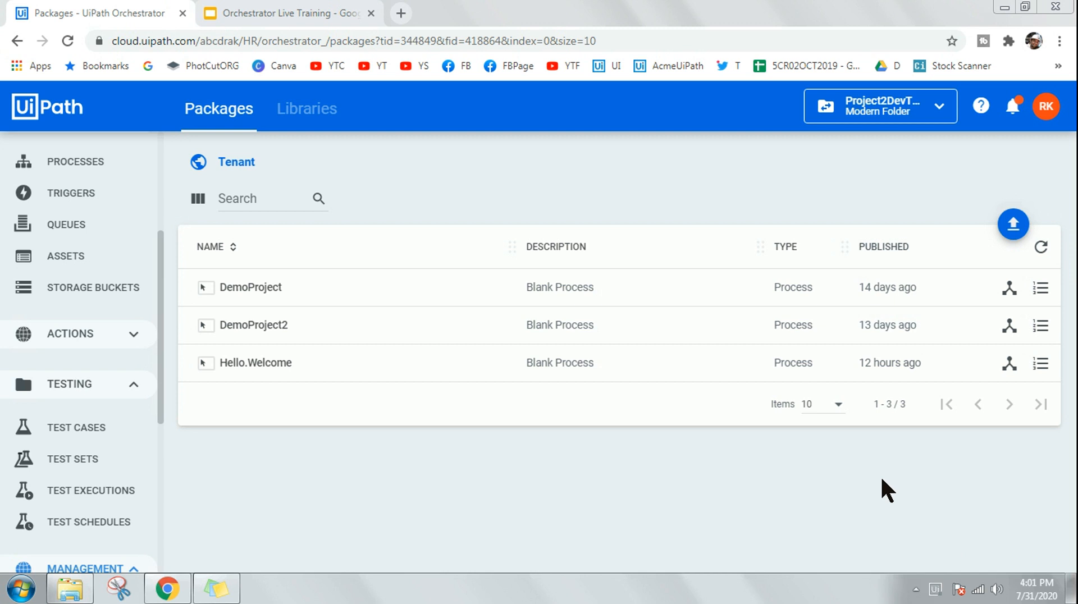
click(929, 599)
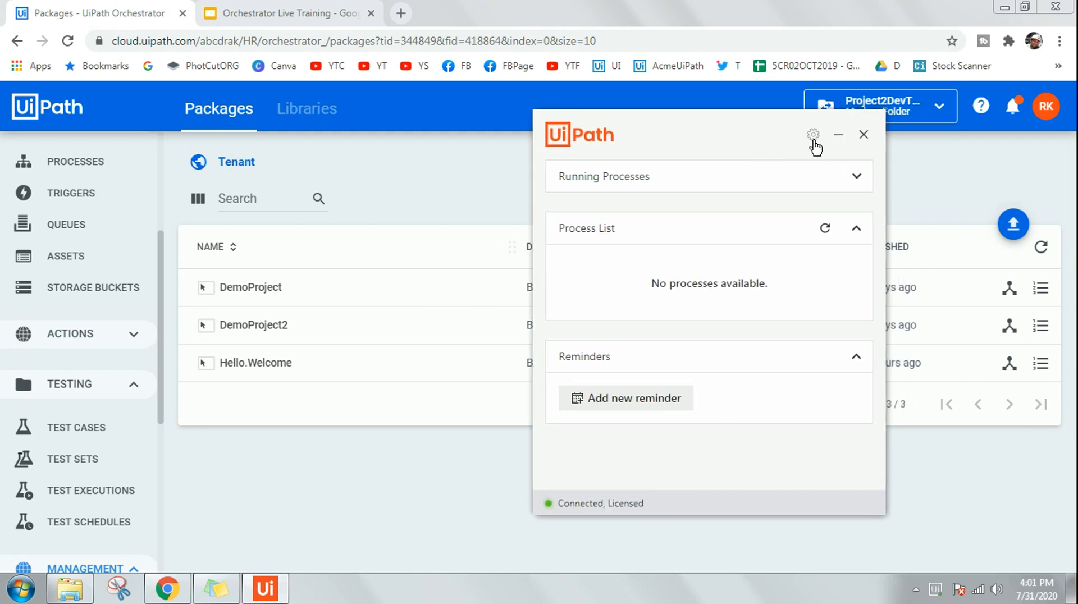
Step: Disconnect UiPath Assistant from Orchestrator in its Orchestrator Settings
click(813, 134)
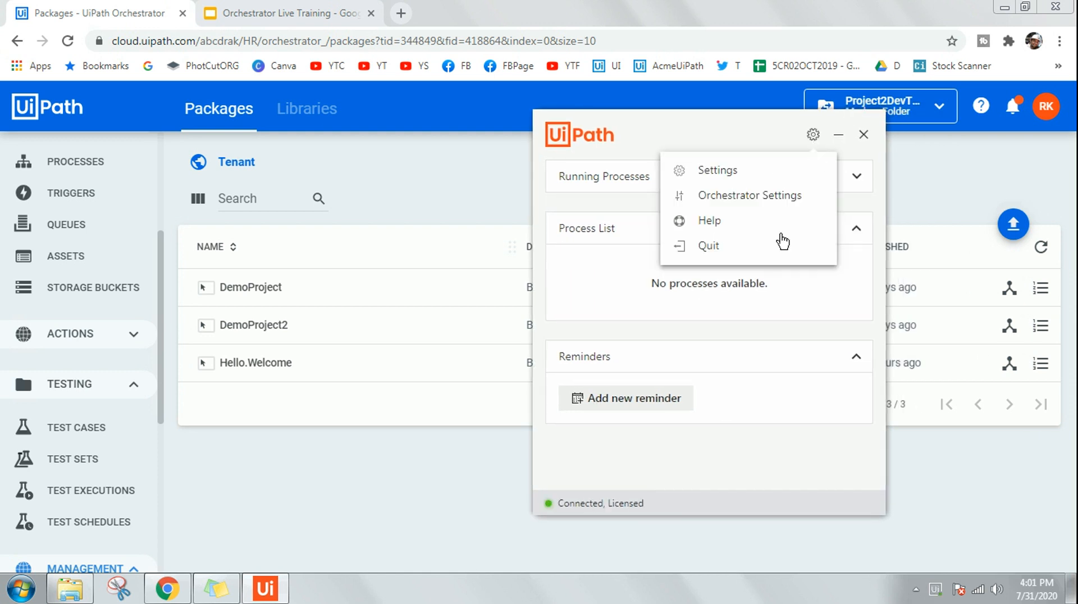
click(744, 198)
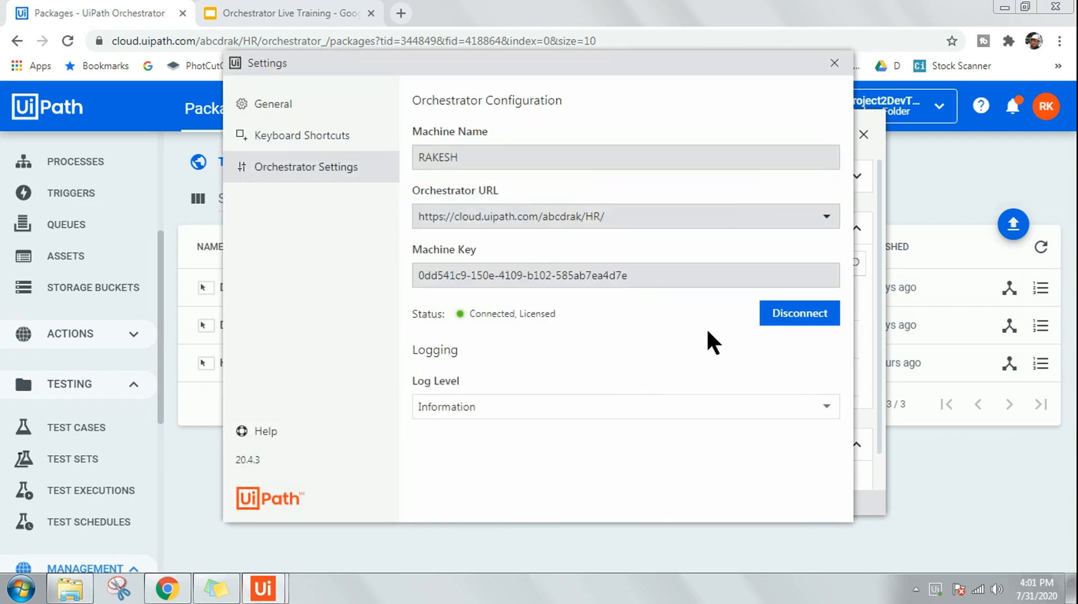
drag(732, 64, 732, 105)
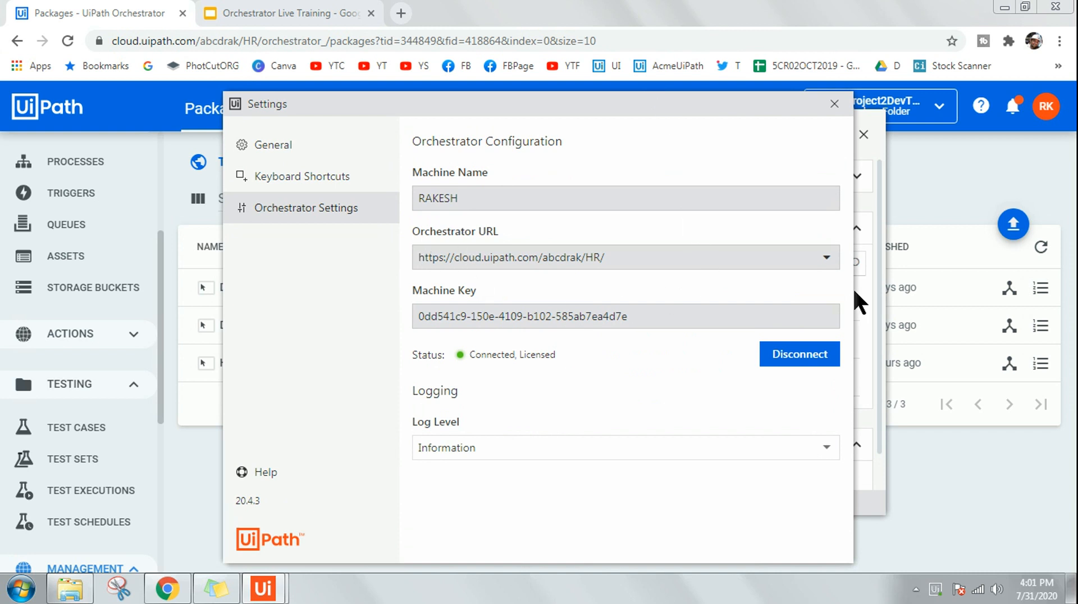
click(798, 356)
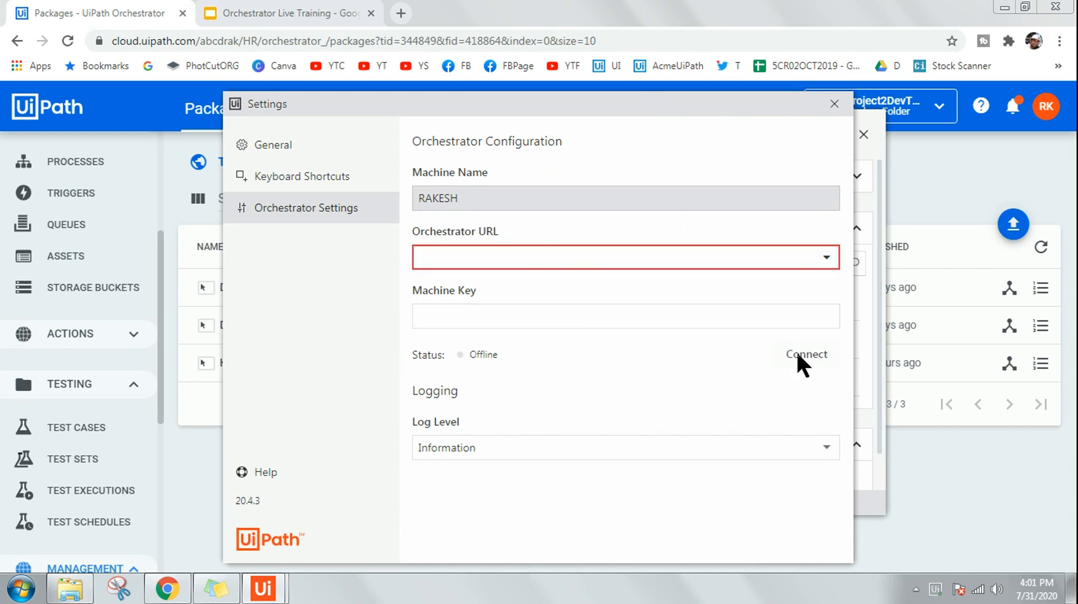
Step: Select the saved HR Orchestrator URL, clear the old machine key, and close Settings
click(813, 264)
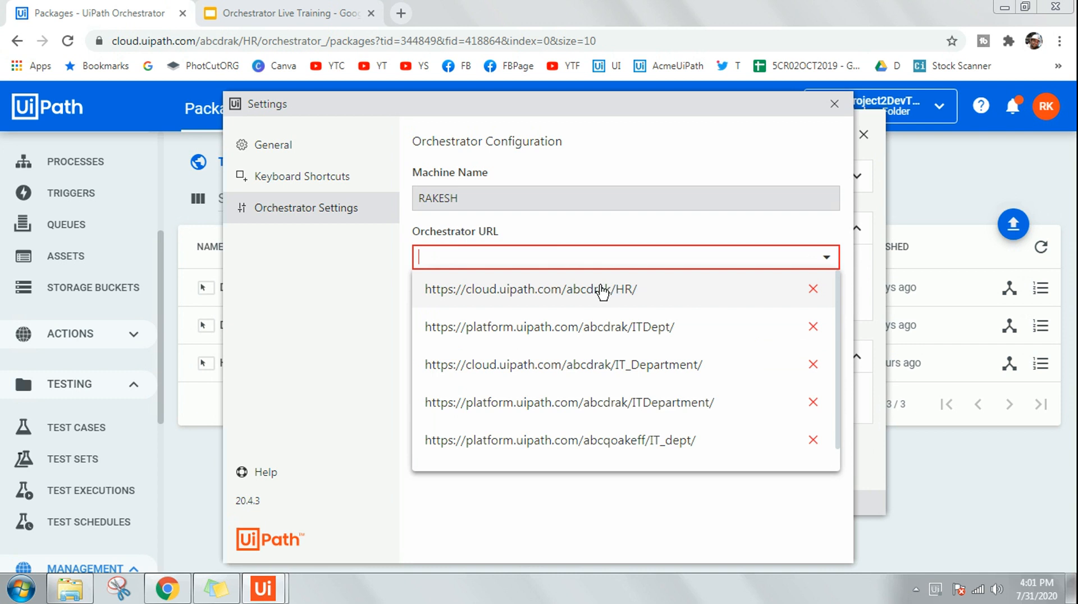
click(601, 288)
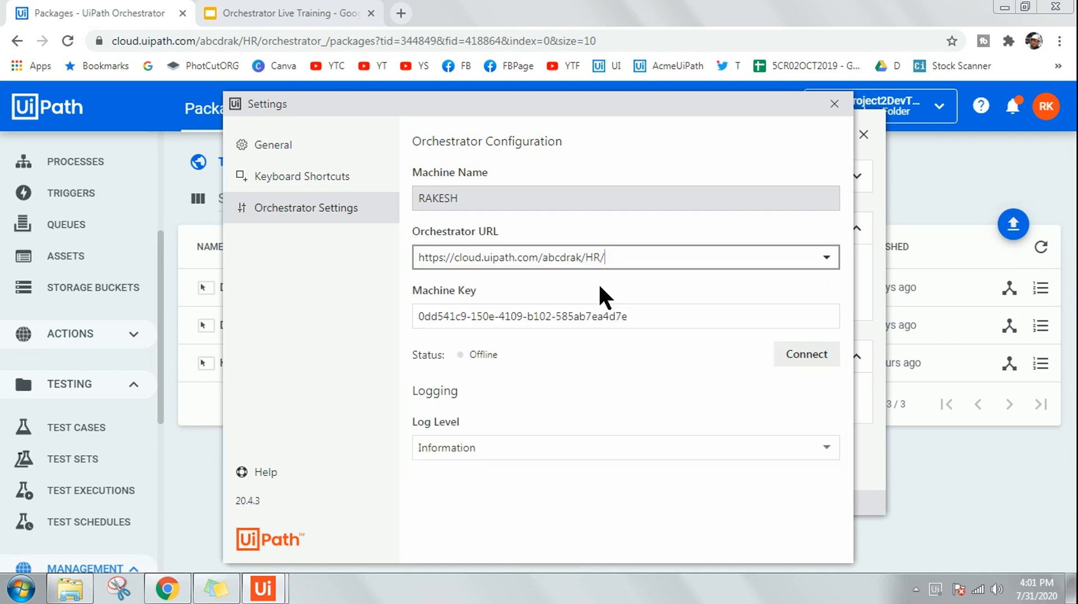
triple_click(652, 315)
key(BackSpace)
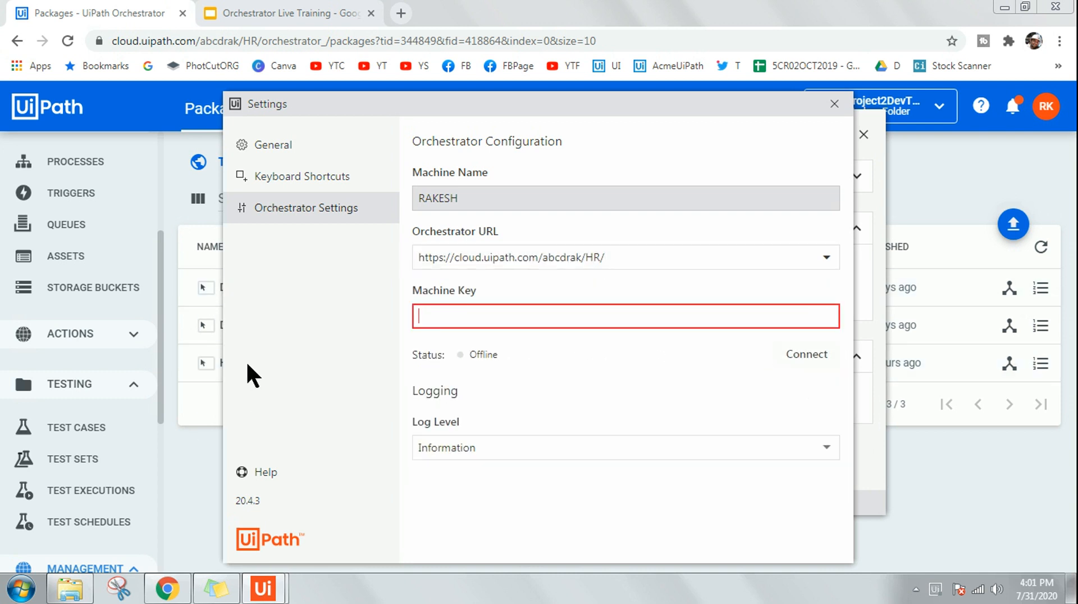
click(191, 452)
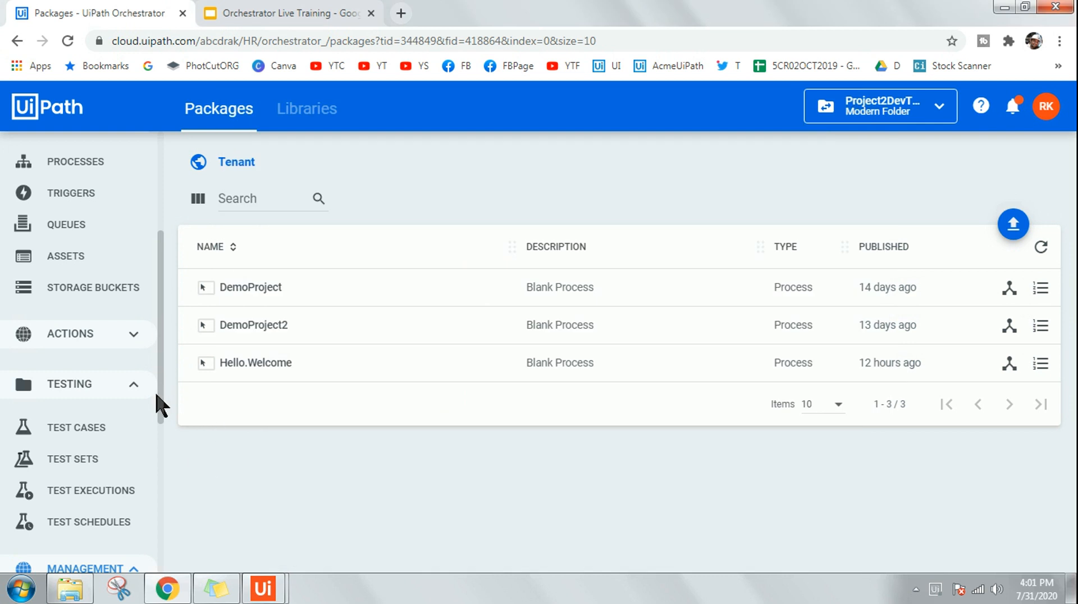
Step: Copy the ProjectDev2Team machine key from the Machines list and bring back Assistant's Orchestrator Settings
drag(162, 409, 150, 530)
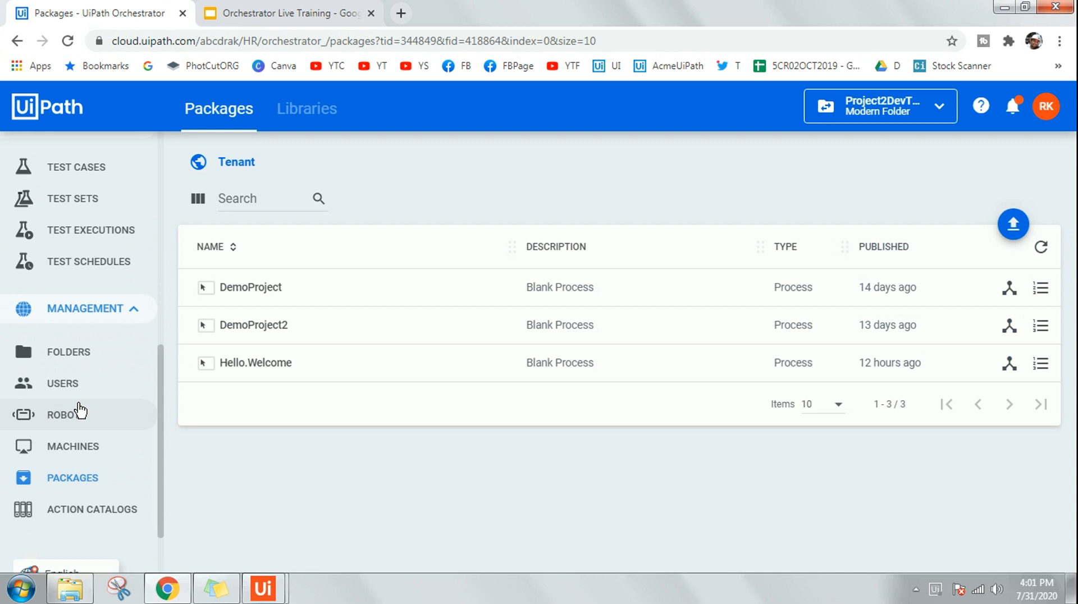
click(85, 454)
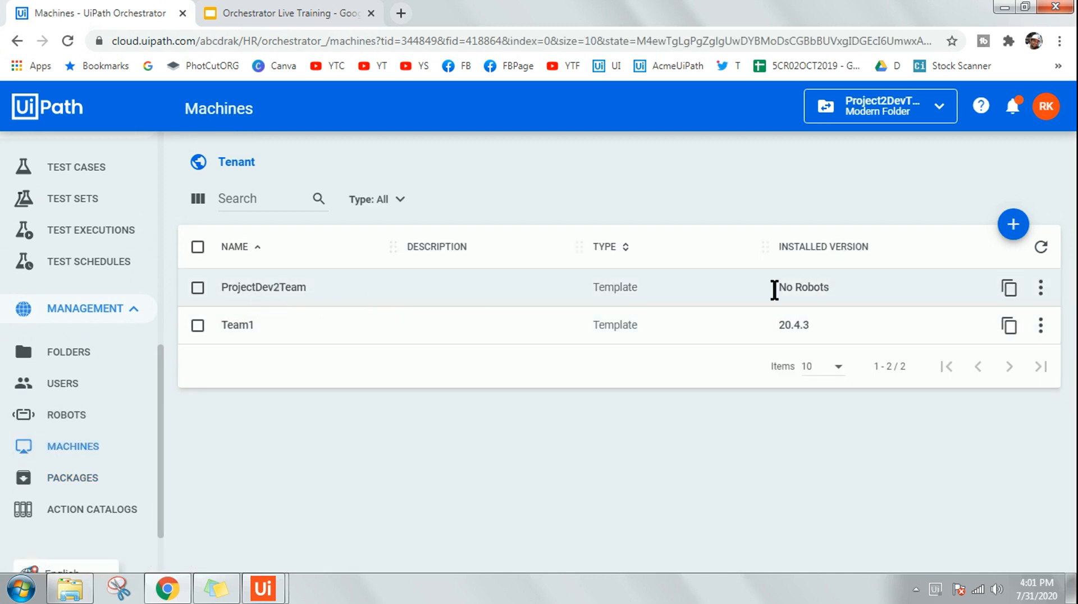
click(1009, 295)
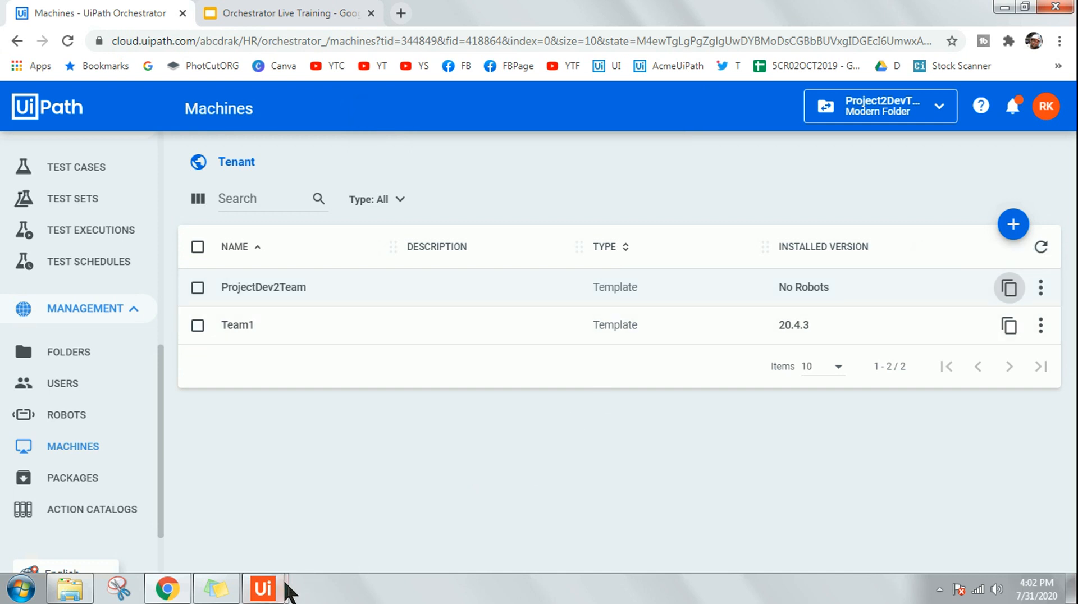
mouse_move(280, 595)
click(348, 508)
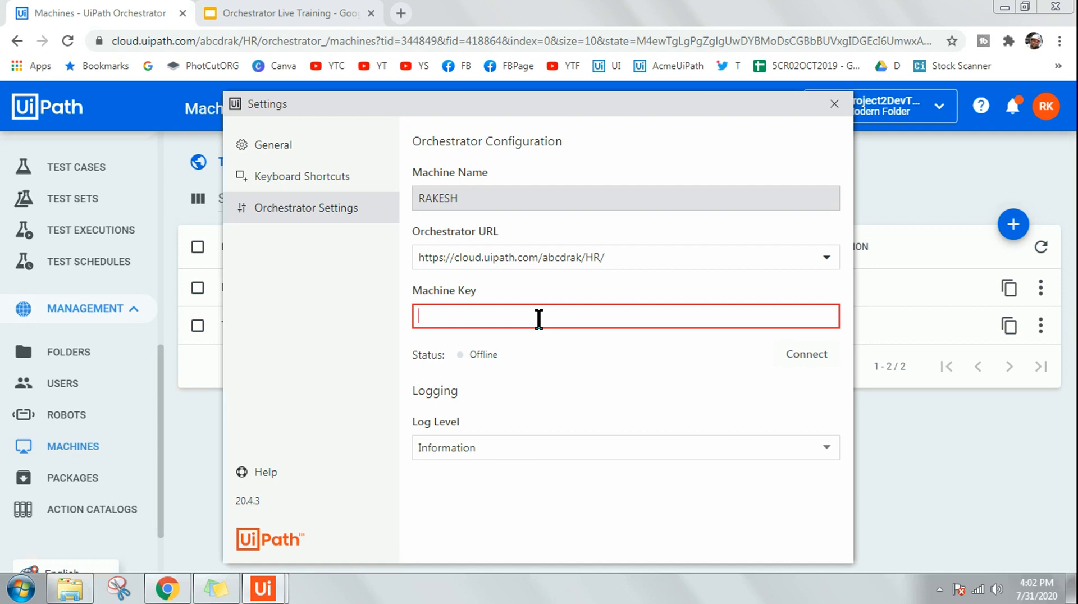
key(ctrl+v)
click(812, 357)
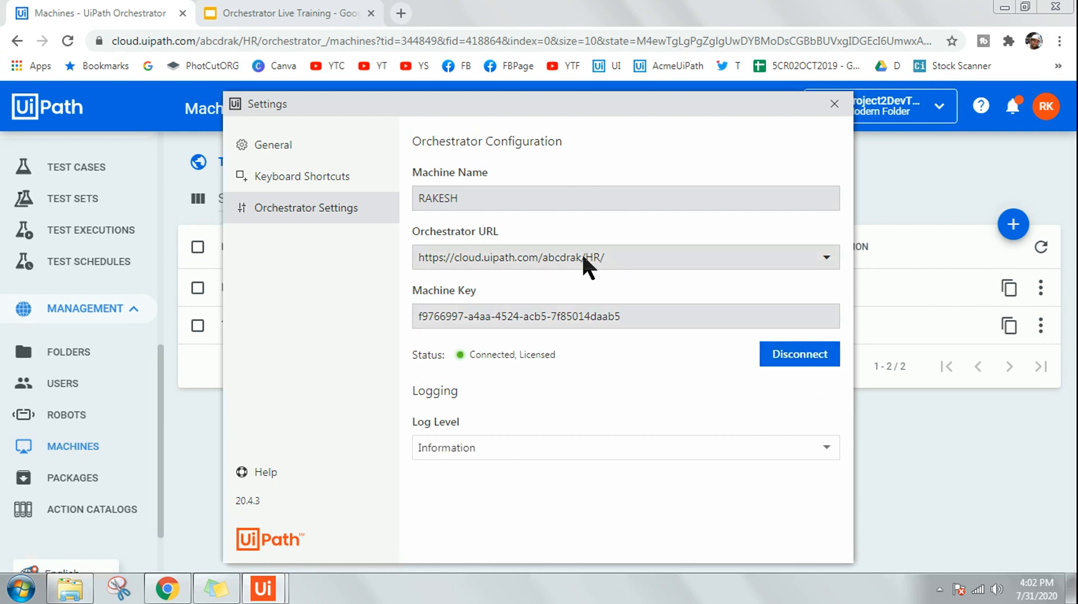
click(943, 497)
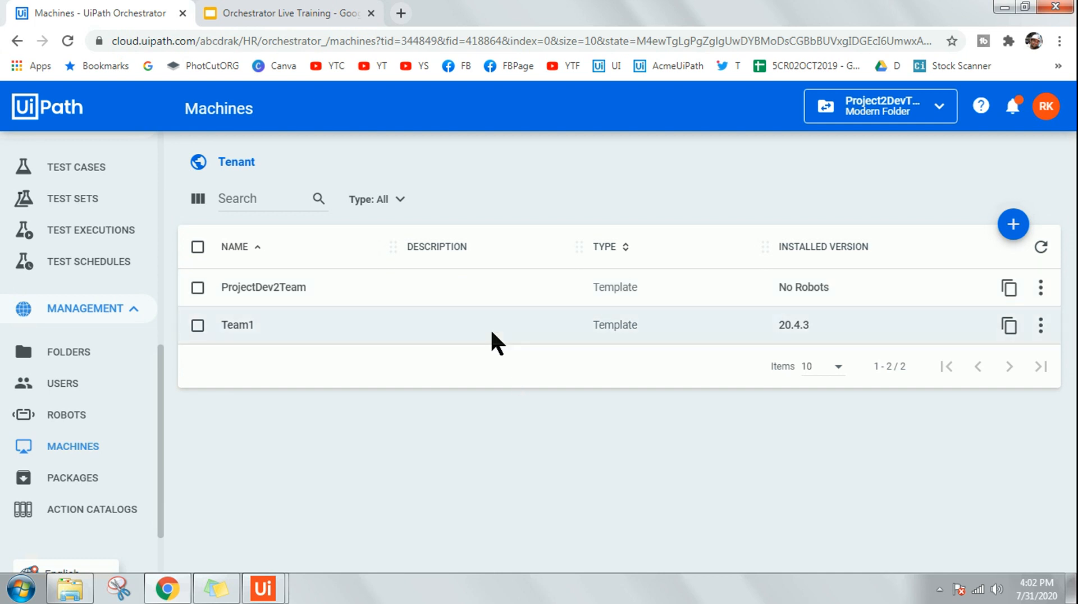
Step: Close Assistant Settings and refresh the Assistant's process list
mouse_move(263, 589)
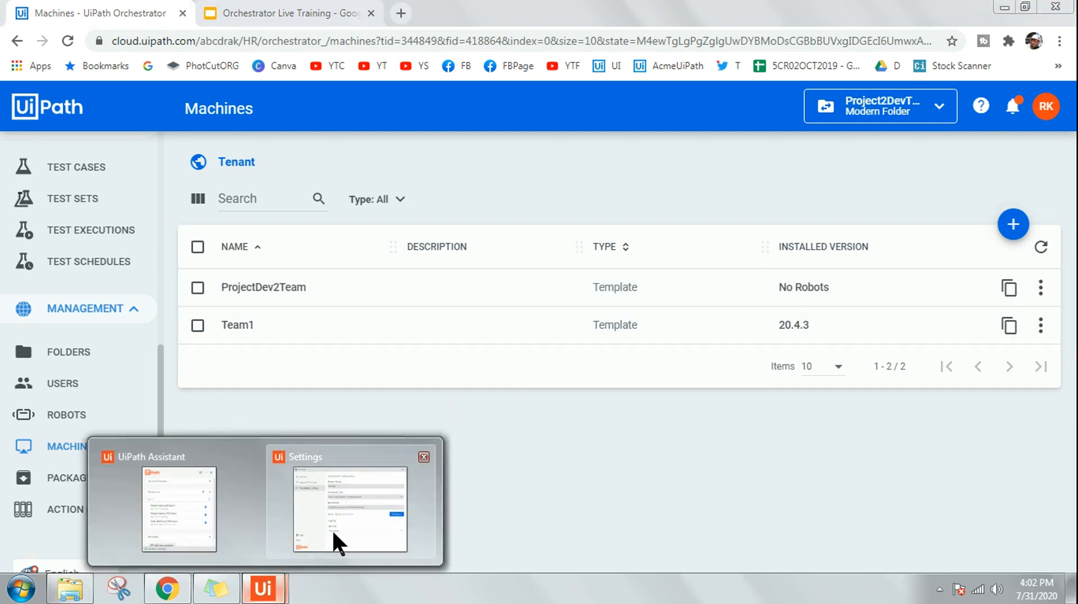
click(331, 534)
click(835, 104)
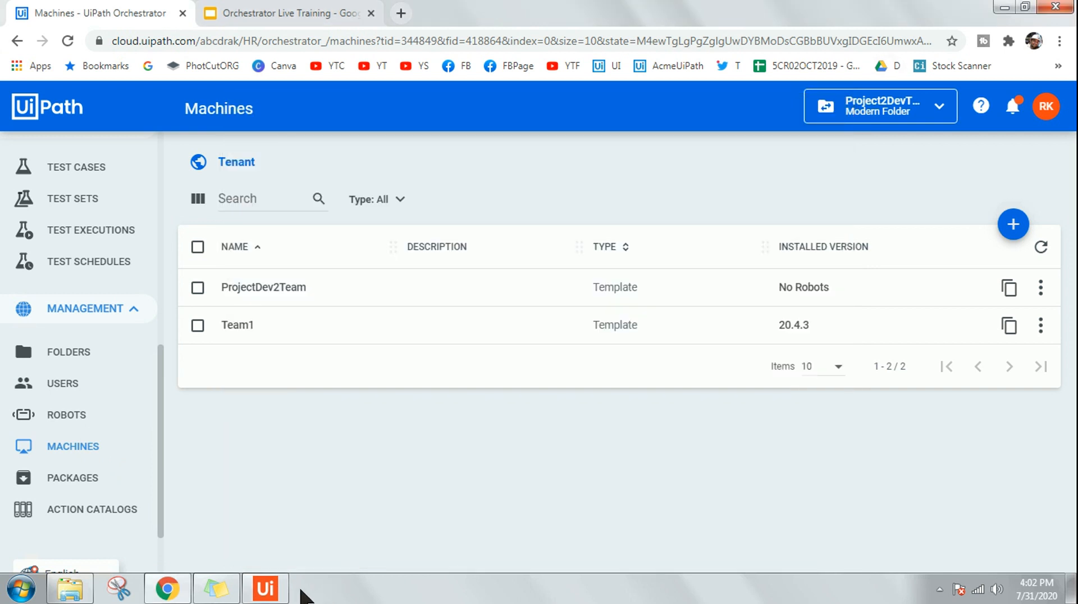
click(281, 595)
click(826, 233)
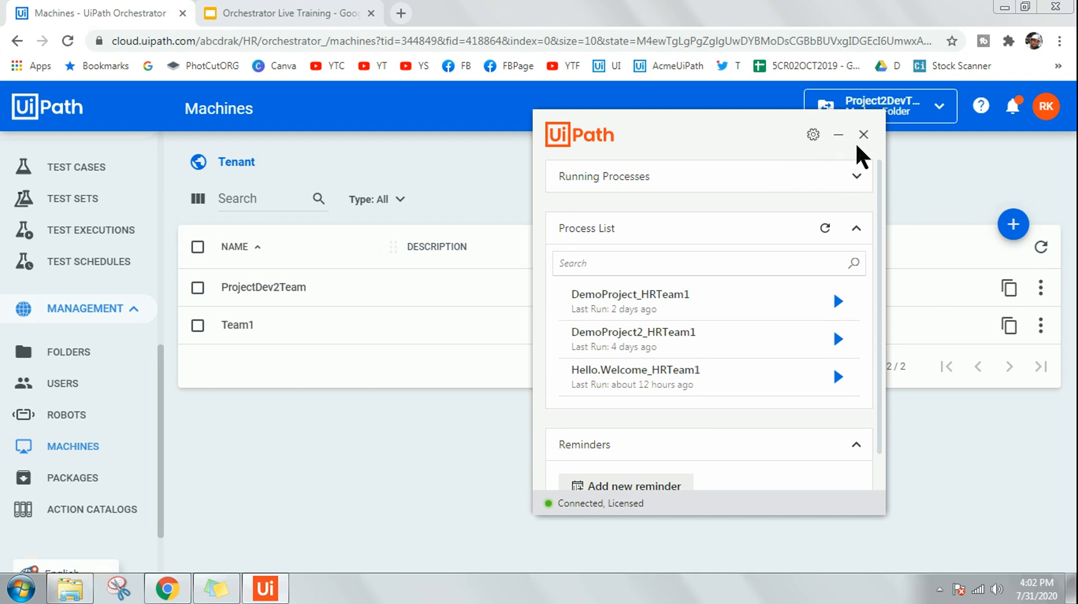
Step: Open Orchestrator's Project2DevTeam Processes page showing Hello.Welcome version 1.0.1
click(814, 137)
click(443, 388)
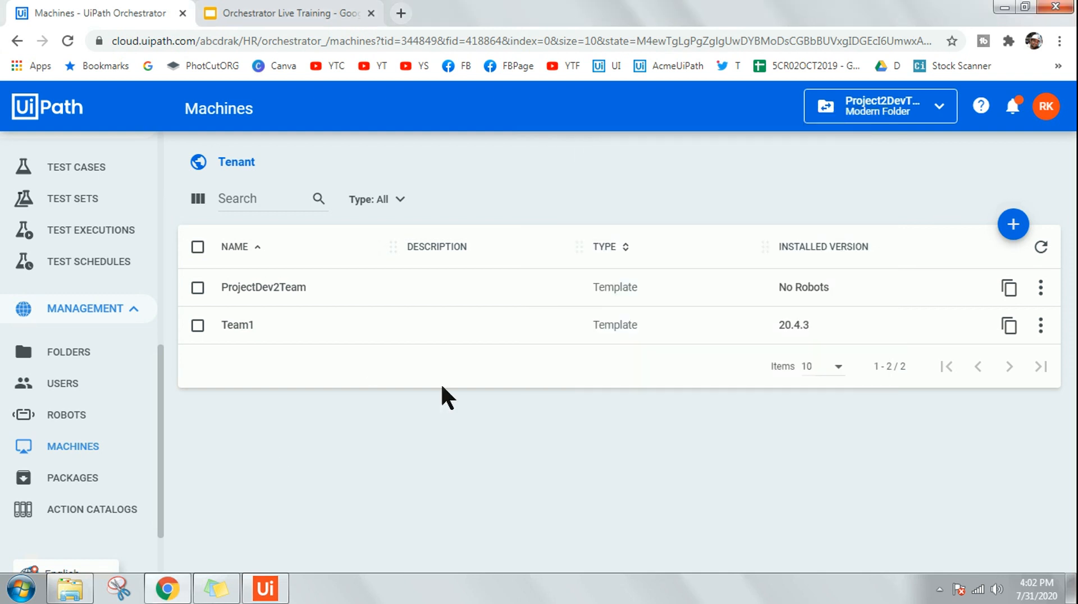
drag(158, 403, 142, 229)
click(94, 301)
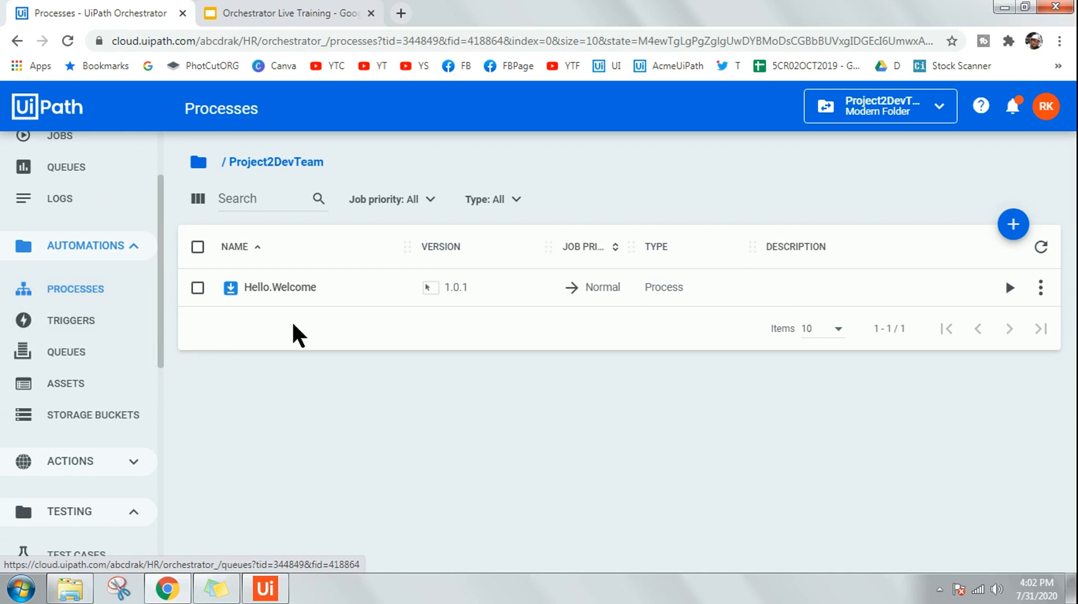
Step: Disconnect UiPath Assistant from Orchestrator so it goes Offline with no processes
click(269, 594)
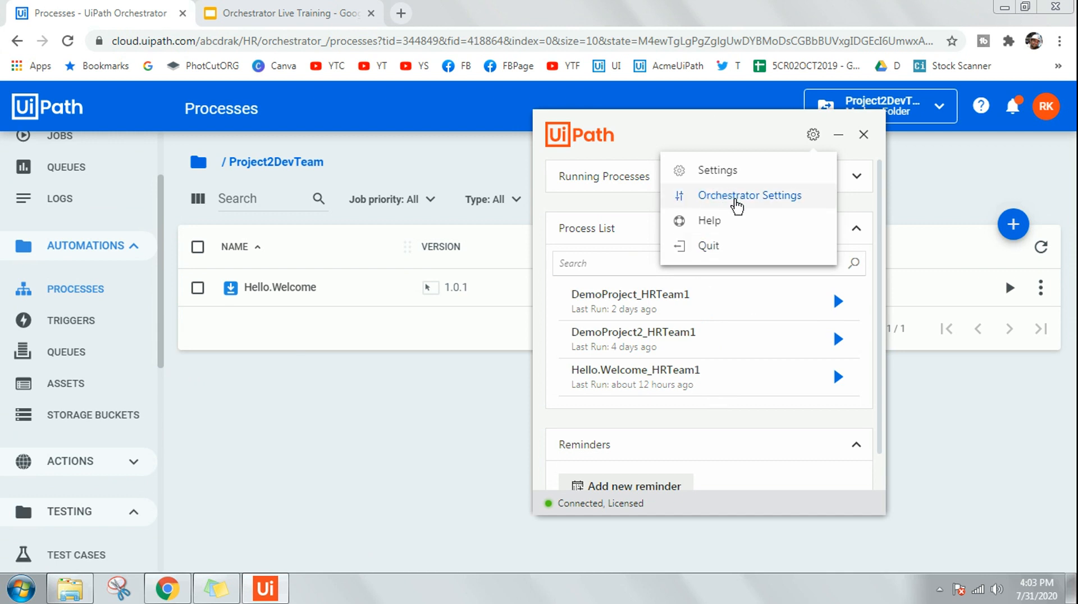
click(753, 203)
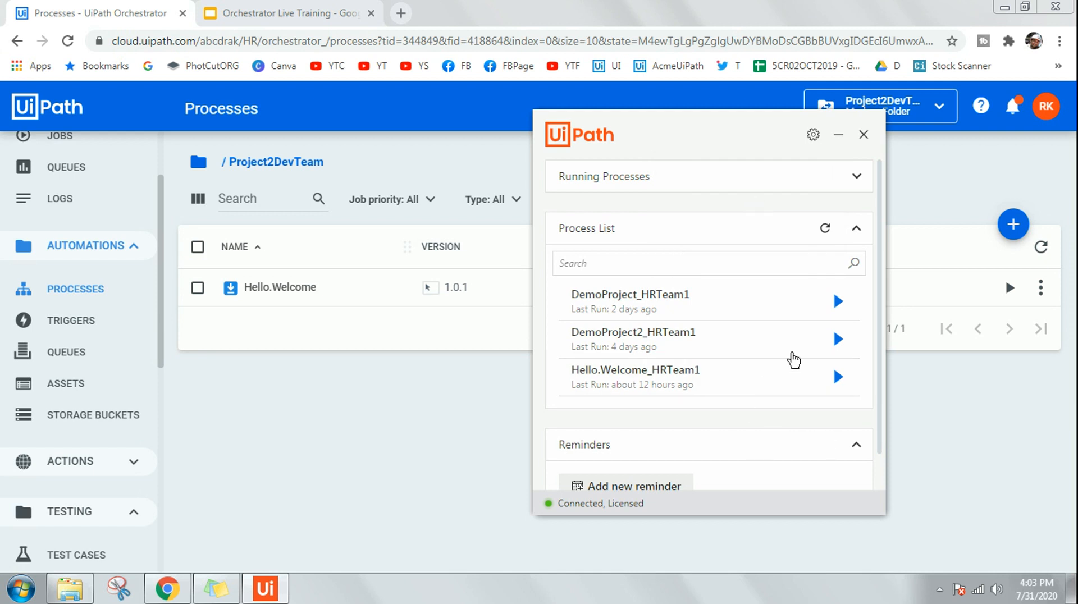
click(815, 136)
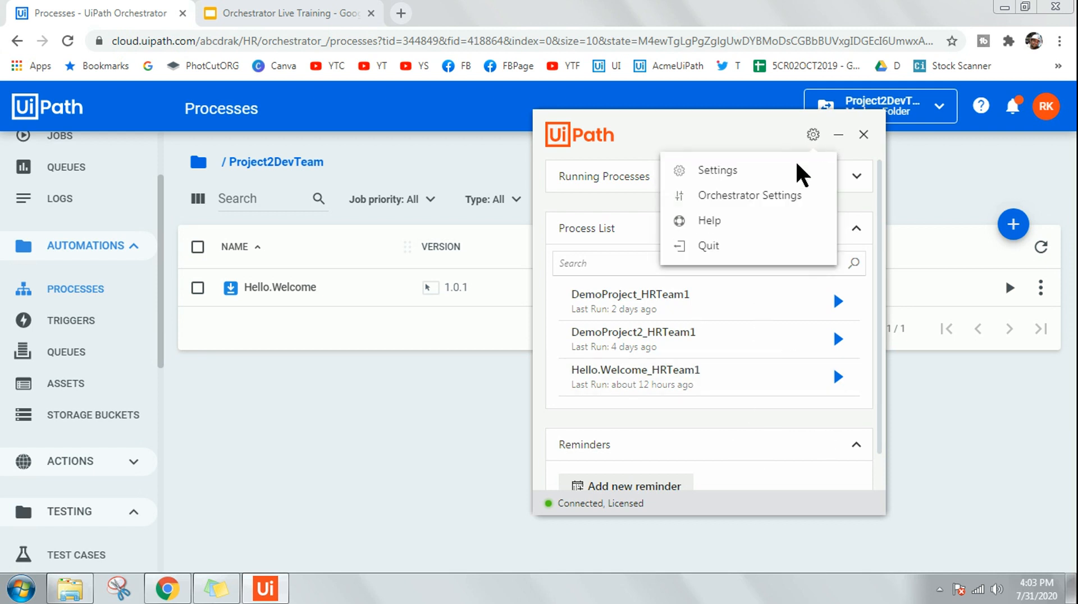
click(744, 196)
click(796, 329)
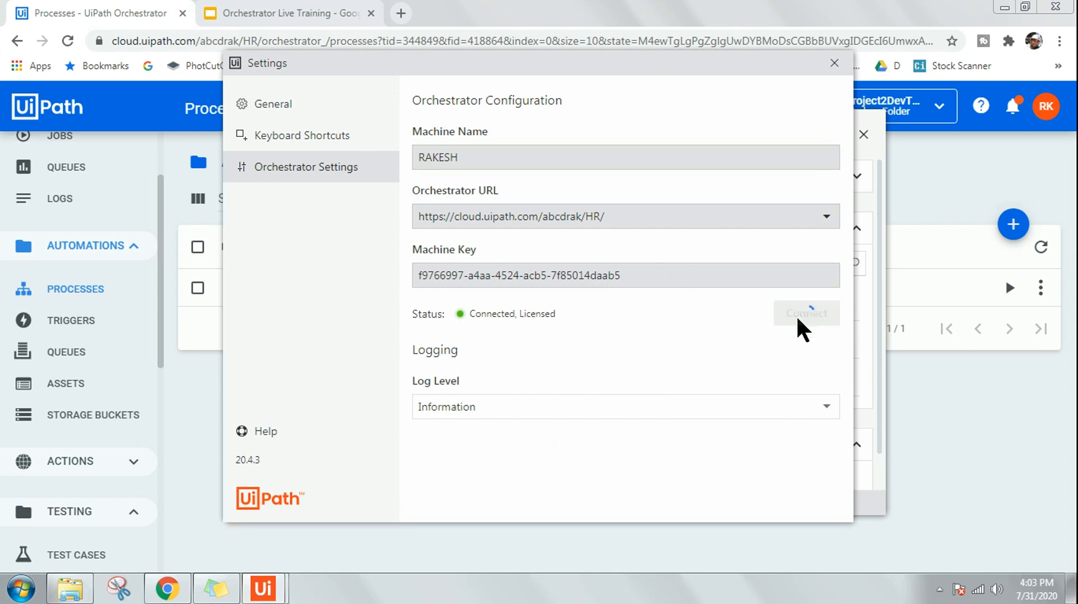
click(832, 65)
Step: Quit UiPath Assistant completely and bring up the Windows Start menu
click(863, 133)
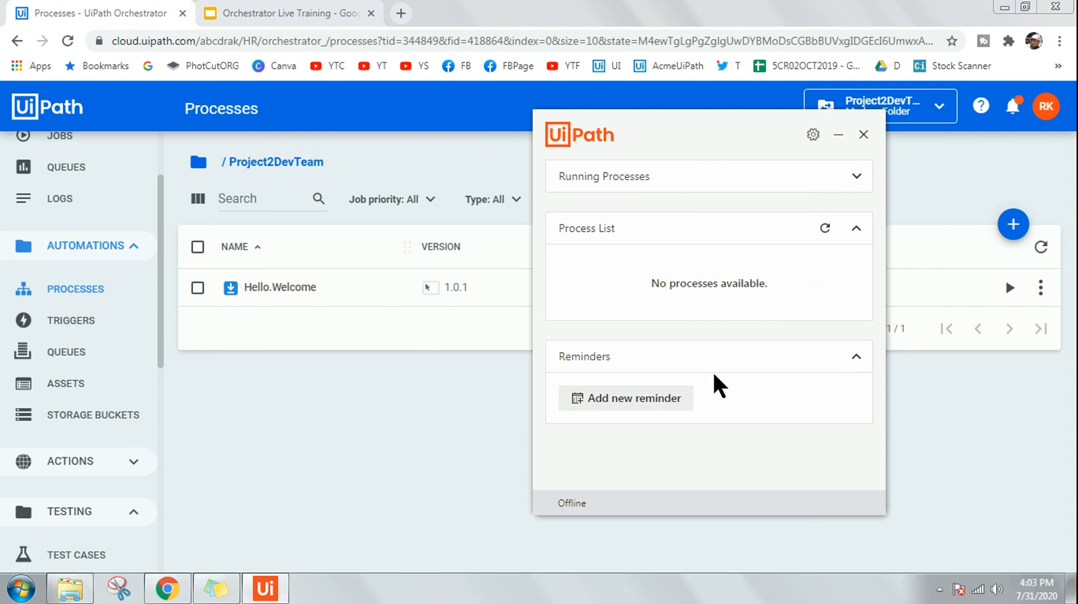
click(863, 136)
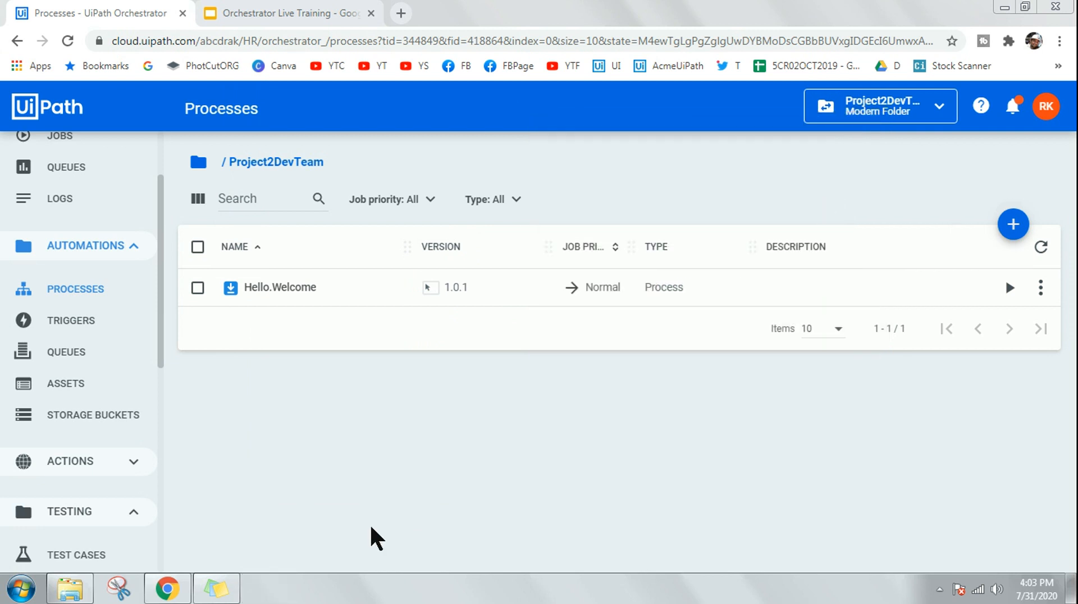
click(25, 589)
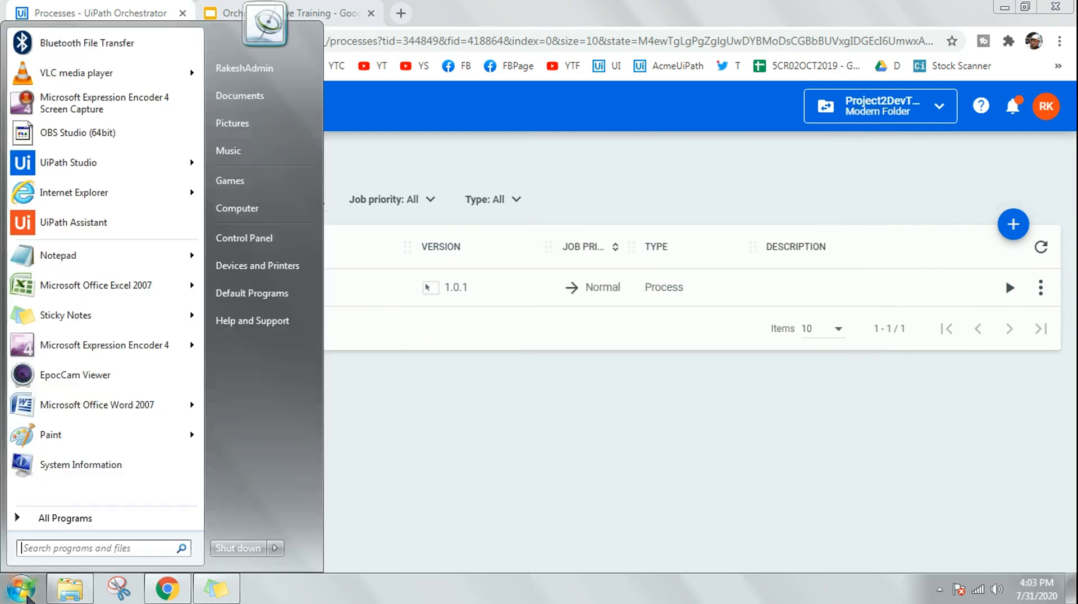
Step: Relaunch UiPath Assistant and refresh its still-empty, Offline process list
click(81, 218)
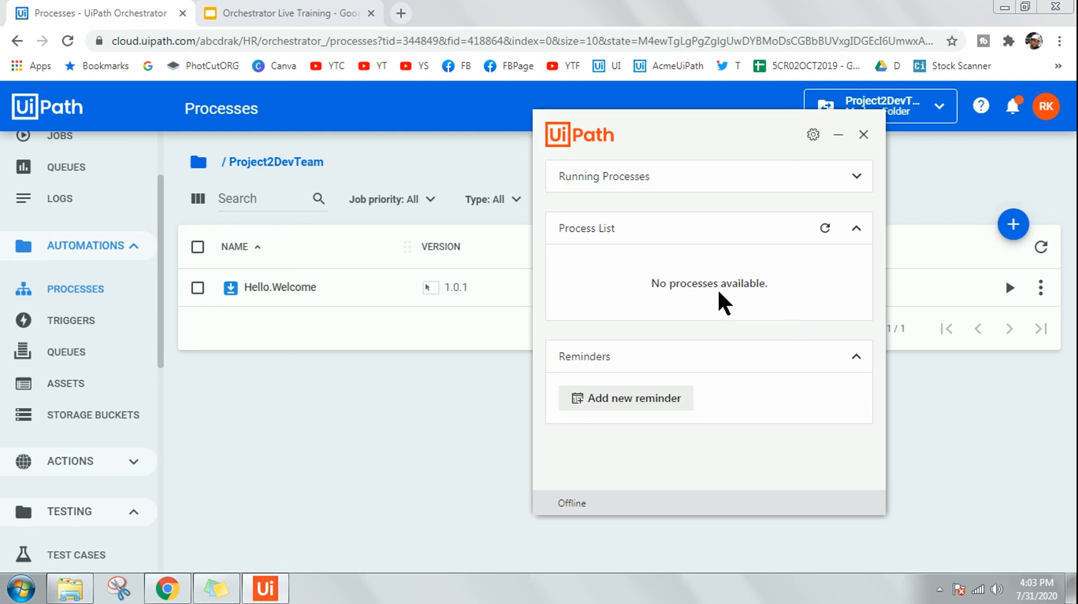
click(827, 231)
click(246, 471)
Step: Open Orchestrator's Machines page listing ProjectDev2Team and Team1 on version 20.4.3
drag(162, 362, 163, 446)
scroll(87, 494, down, 5)
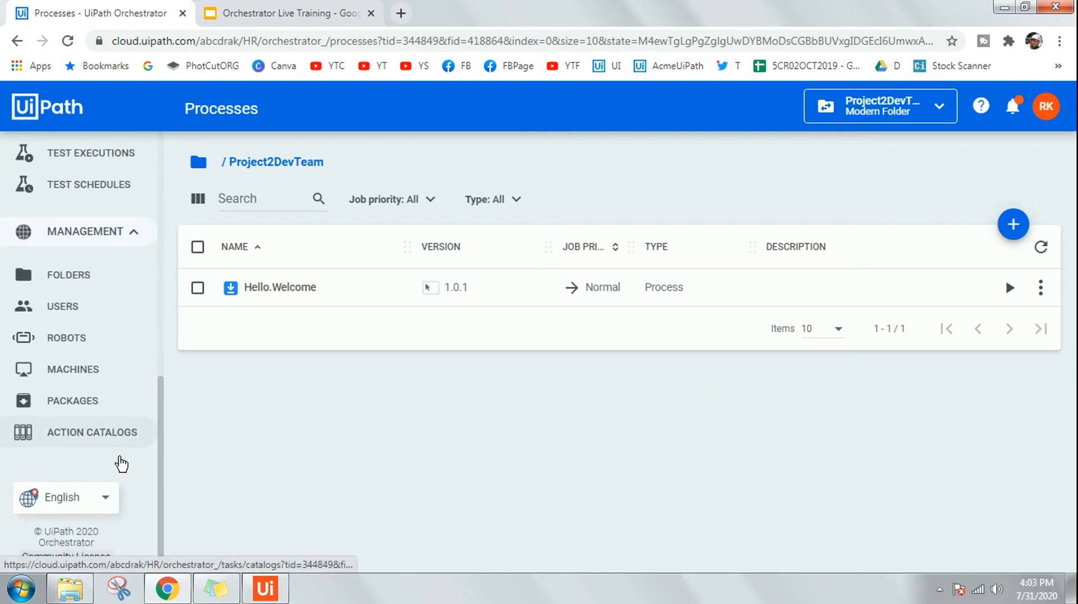
scroll(148, 432, up, 5)
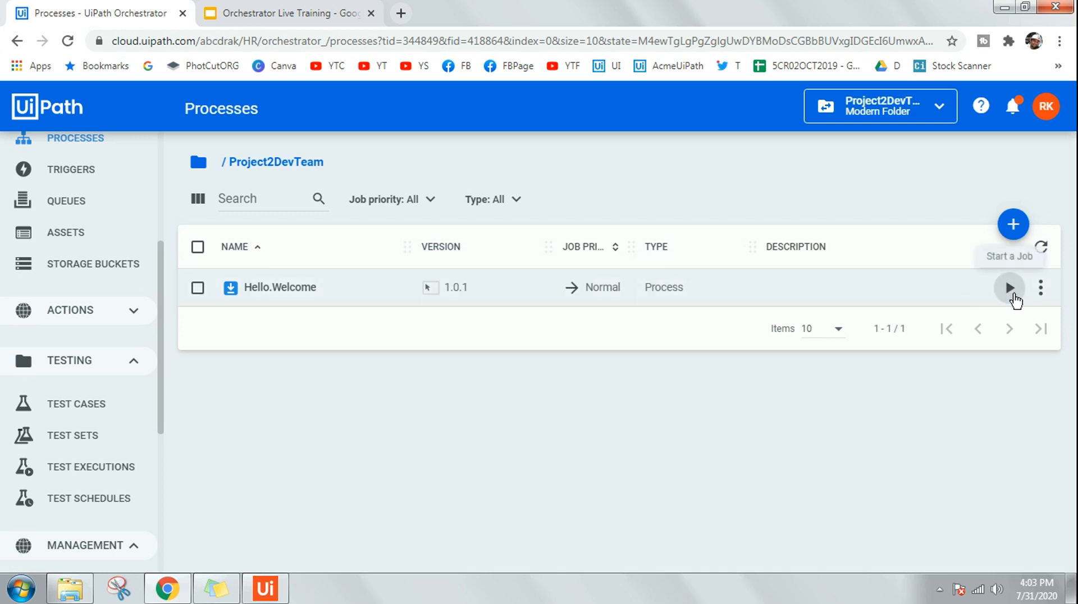
drag(161, 418, 146, 460)
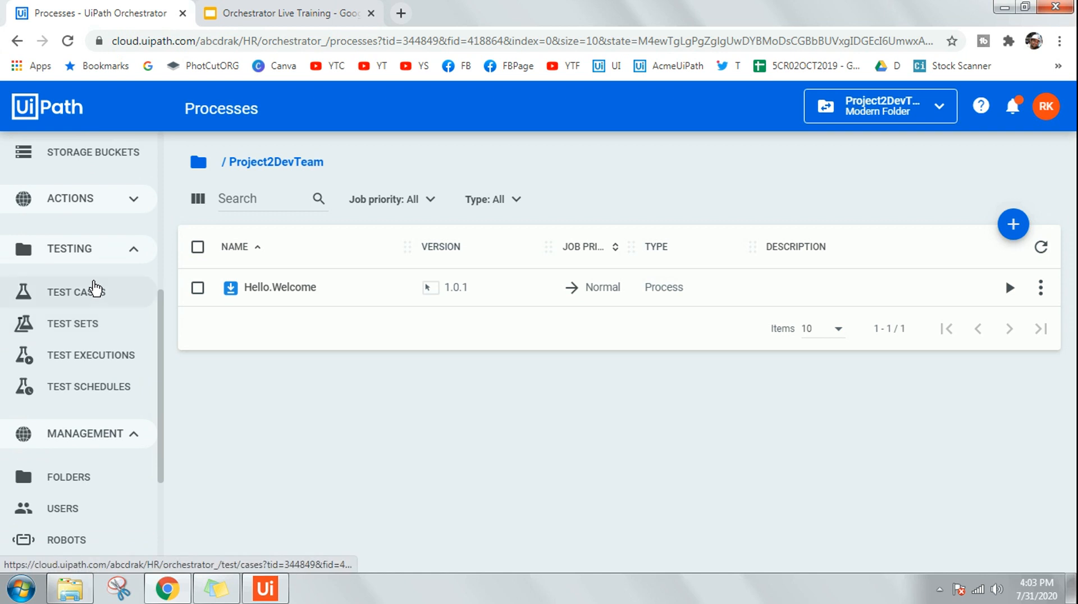
scroll(137, 490, down, 4)
click(79, 371)
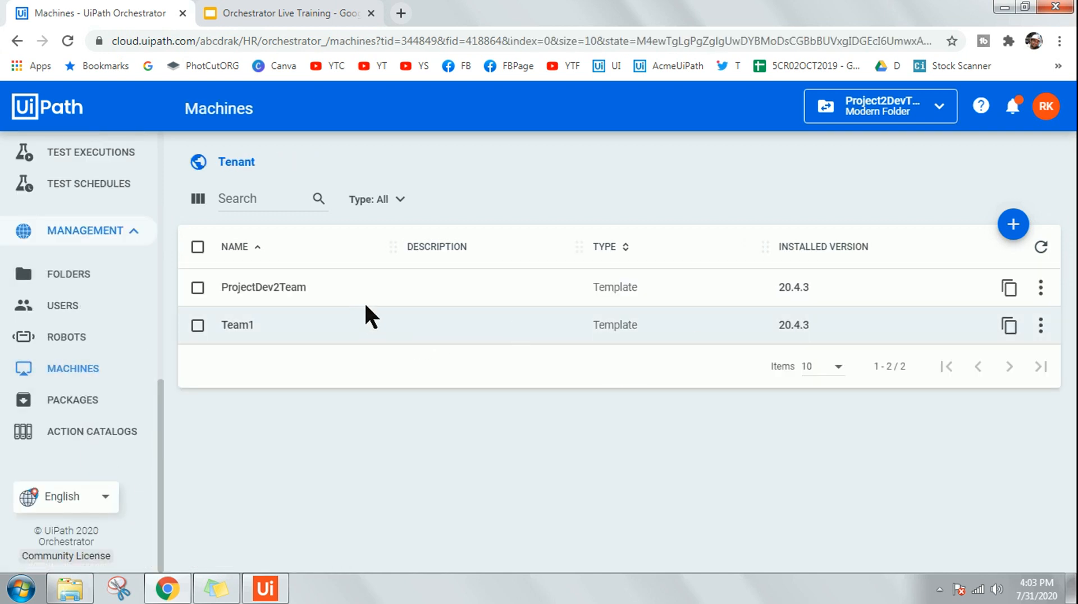
Step: Copy the ProjectDev2Team machine key and set Assistant's Orchestrator URL to the HR tenant's address
click(1009, 288)
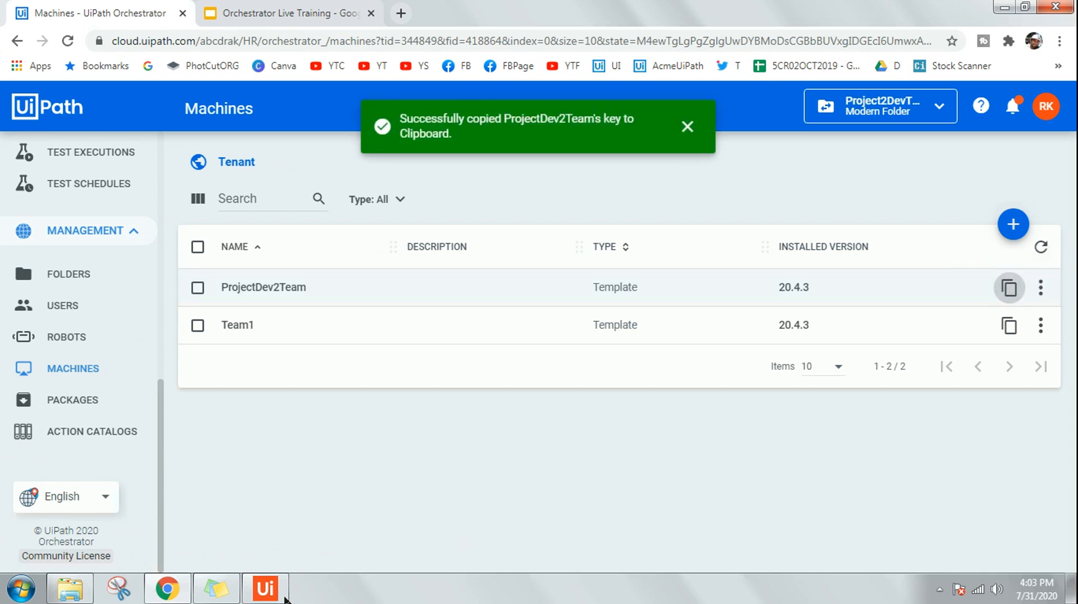
click(269, 588)
click(813, 135)
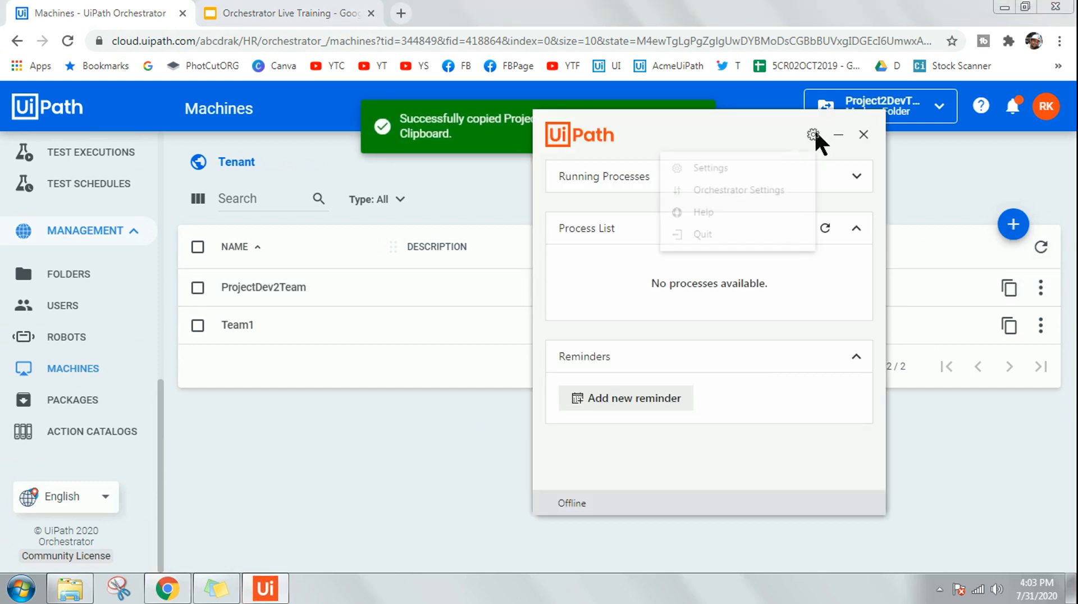
click(790, 201)
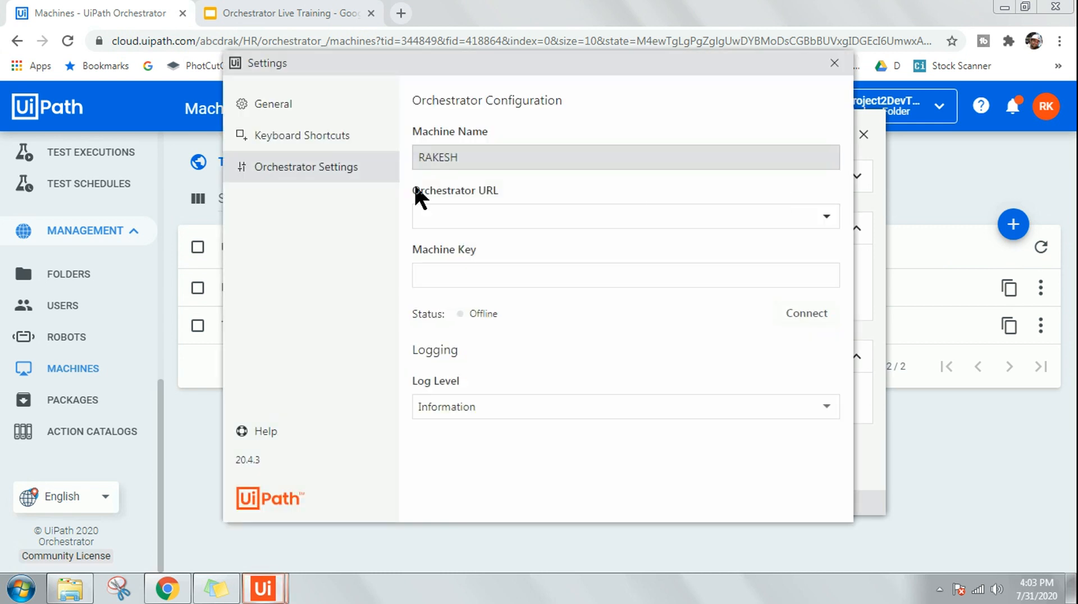
click(824, 220)
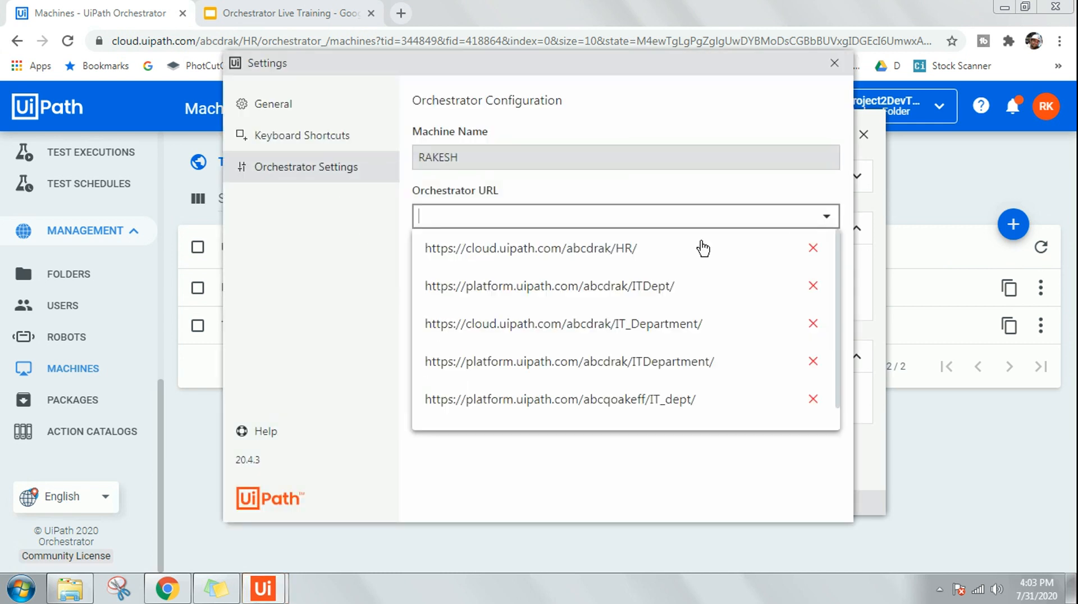
click(500, 254)
Step: Paste the copied key into the Machine Key field, then clear the field again
drag(630, 283, 382, 290)
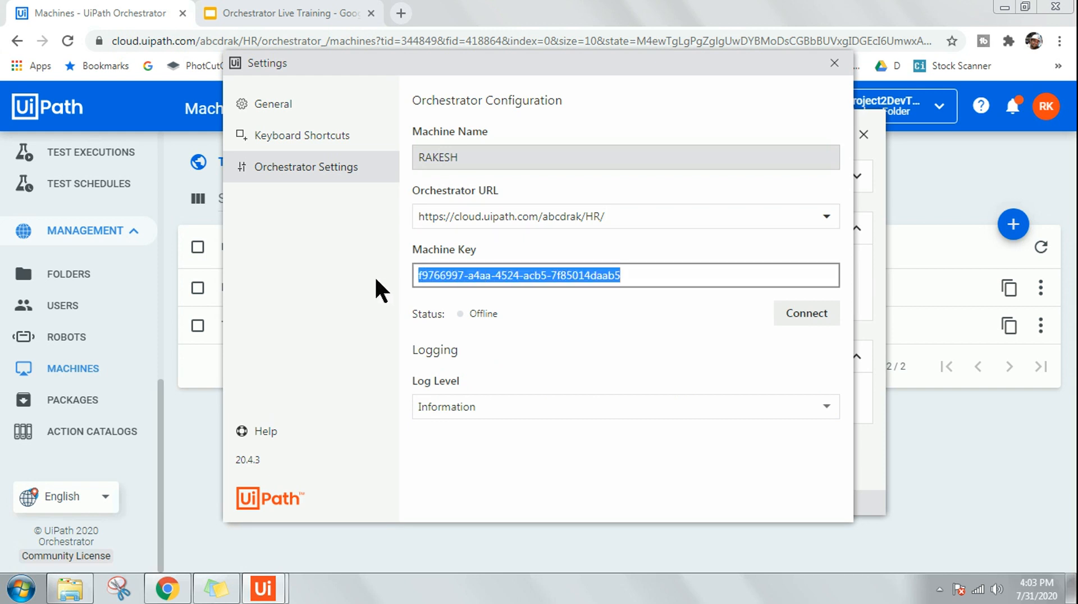
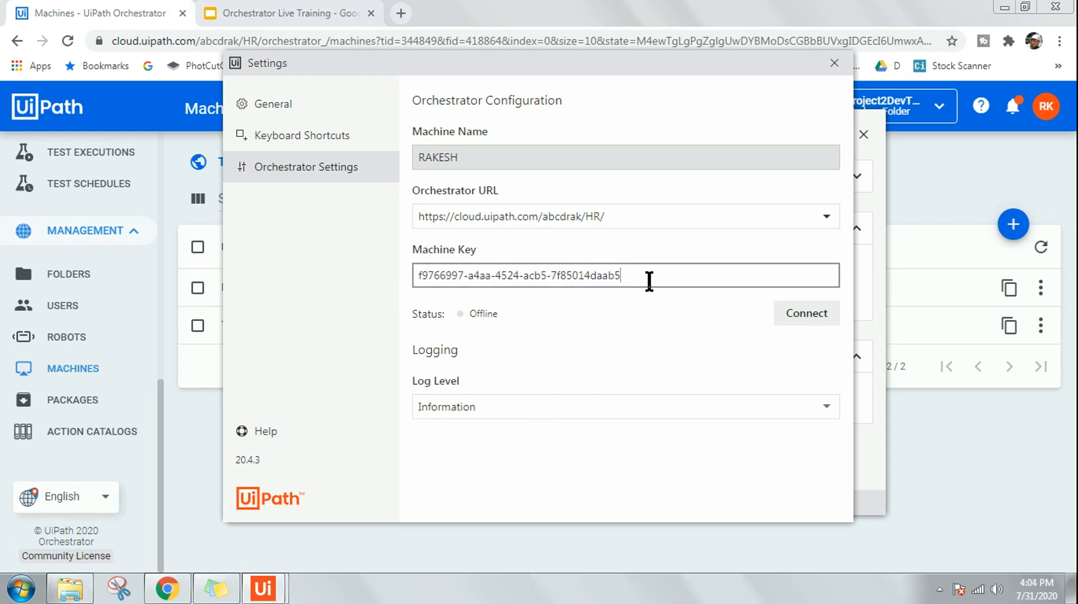
drag(649, 281, 379, 318)
key(BackSpace)
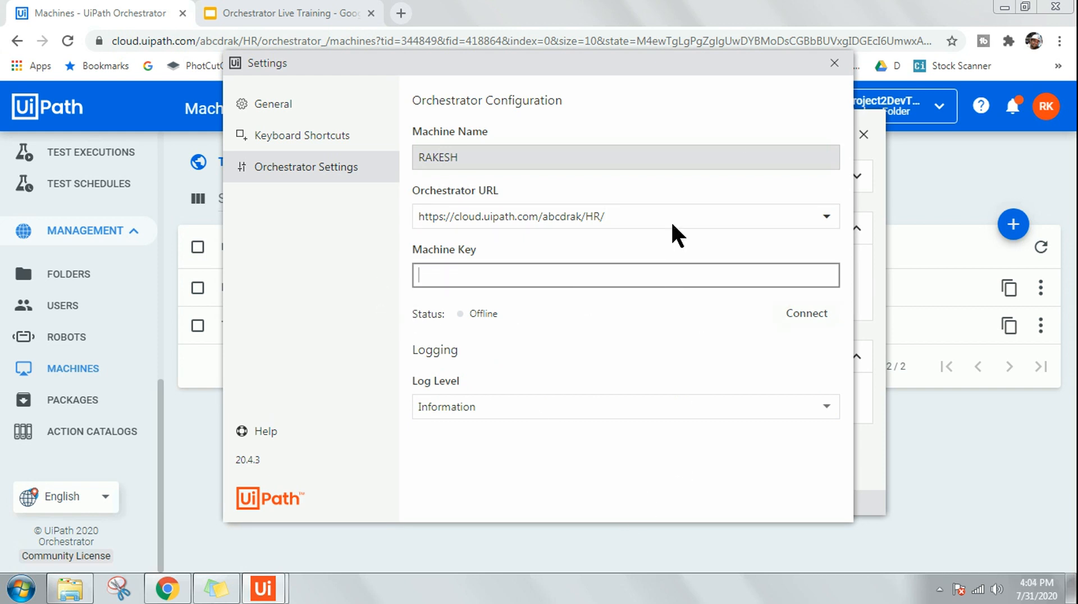
Step: Copy the whole machine key again from the ProjectDev2Team template's Edit Machine Template page
click(1023, 513)
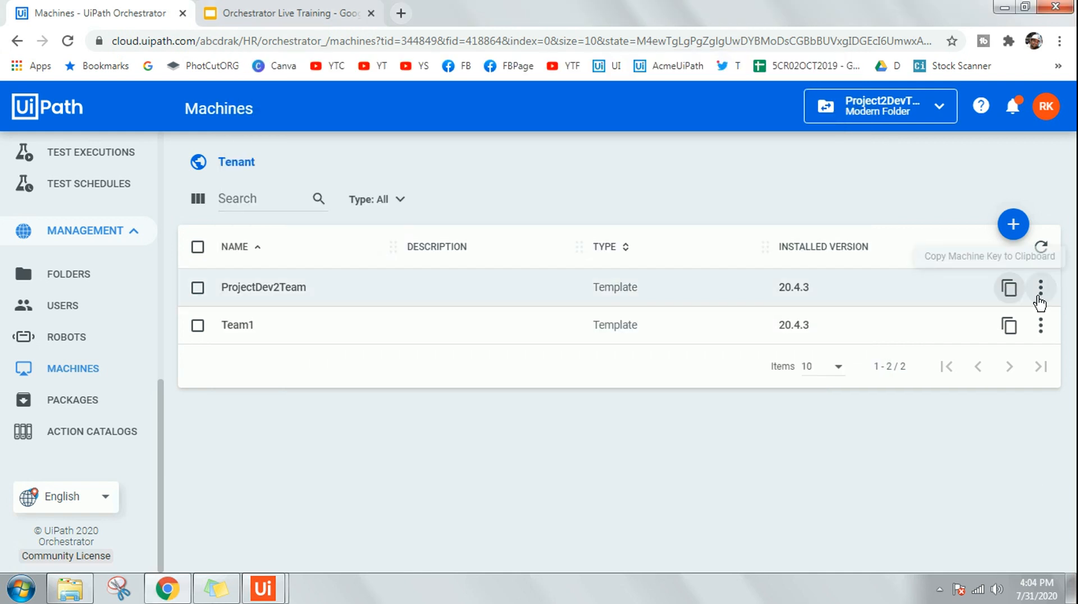
click(1039, 287)
click(946, 326)
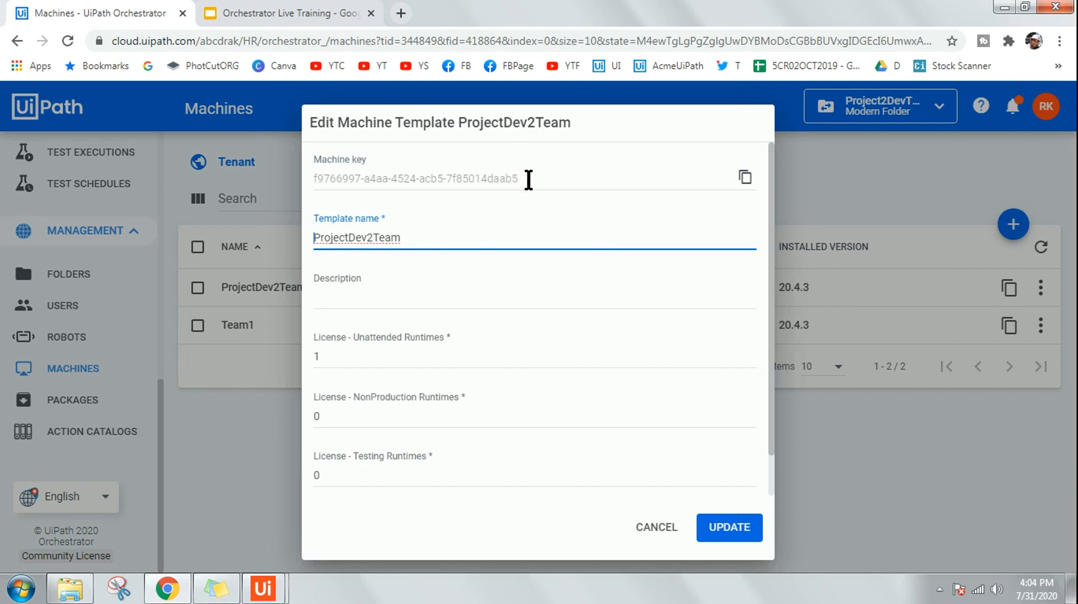
drag(528, 180, 405, 165)
key(ctrl+c)
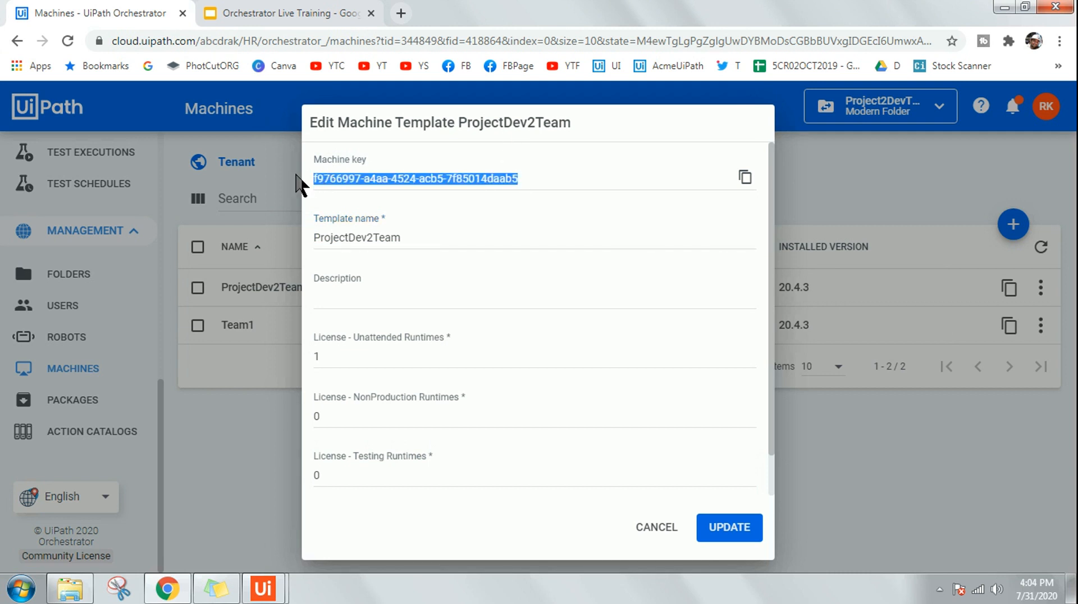
Step: Paste the key into Assistant's Machine Key, connect to Orchestrator, and close Settings
mouse_move(280, 587)
click(347, 473)
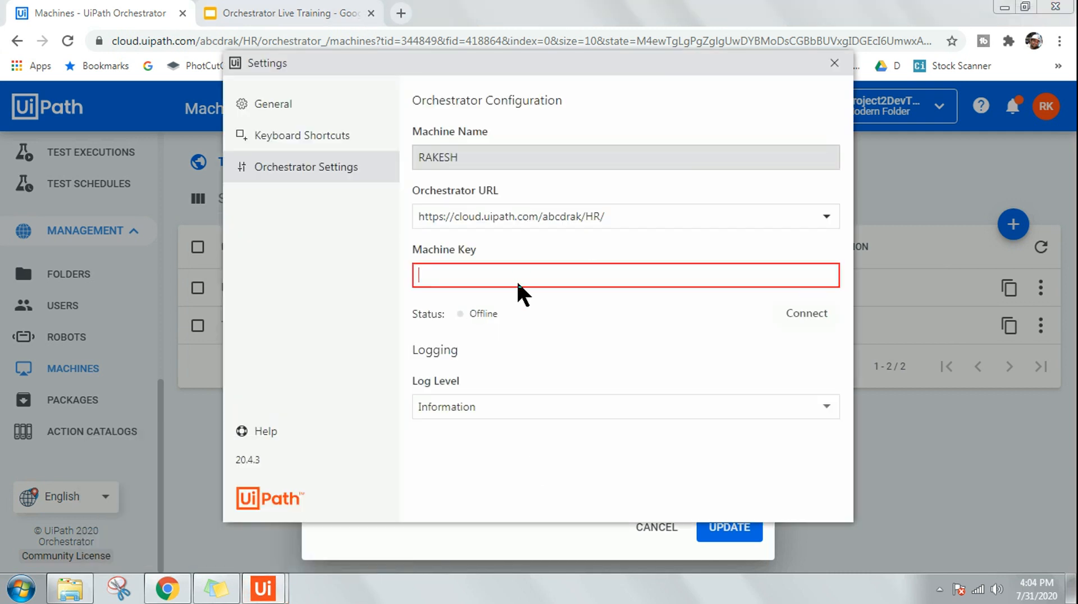
key(ctrl+v)
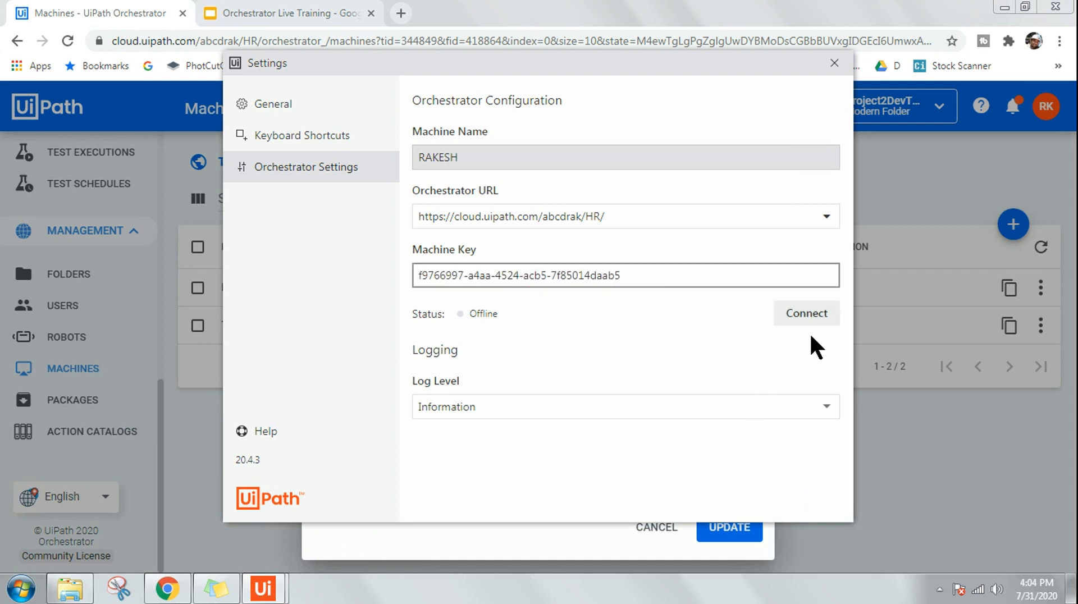
click(806, 316)
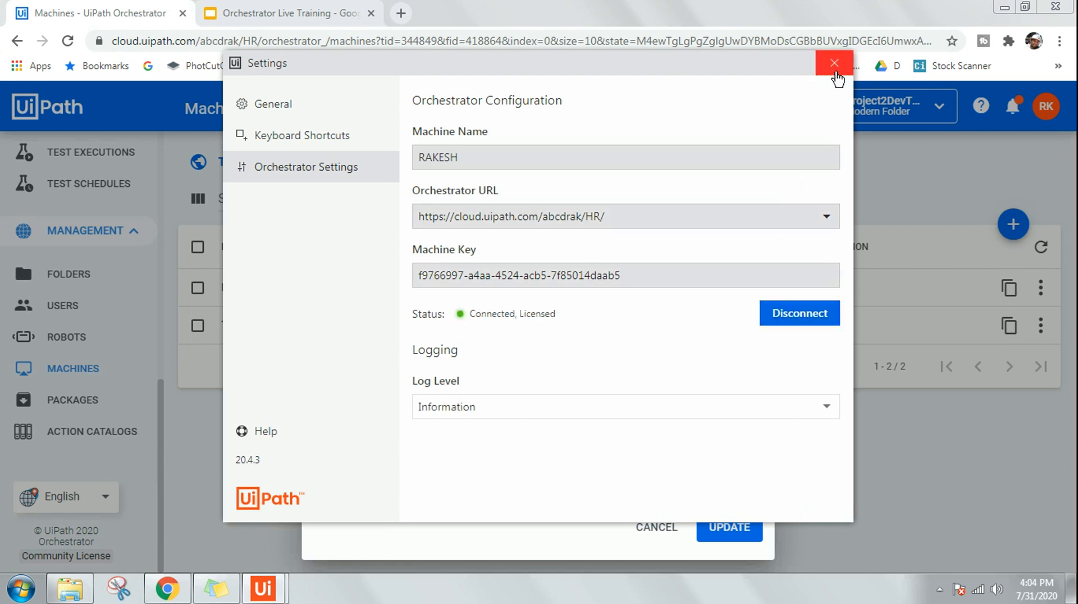
click(835, 72)
Step: Review DemoProject_HRTeam1, DemoProject2_HRTeam1 and Hello.Welcome_HRTeam1 in Assistant, then close it and cancel the template edit
click(265, 588)
click(836, 260)
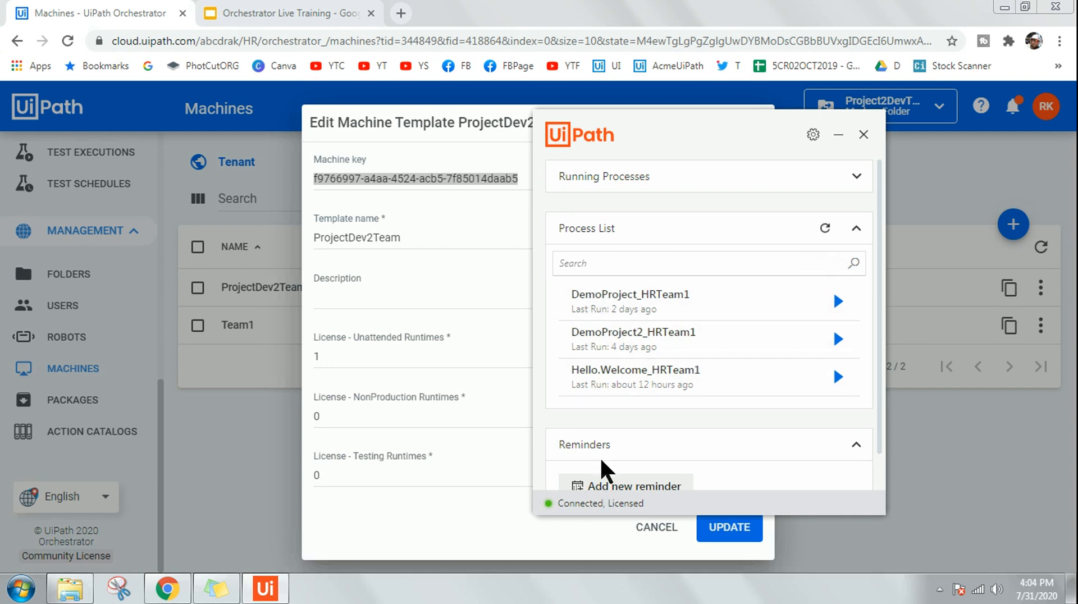
mouse_move(649, 305)
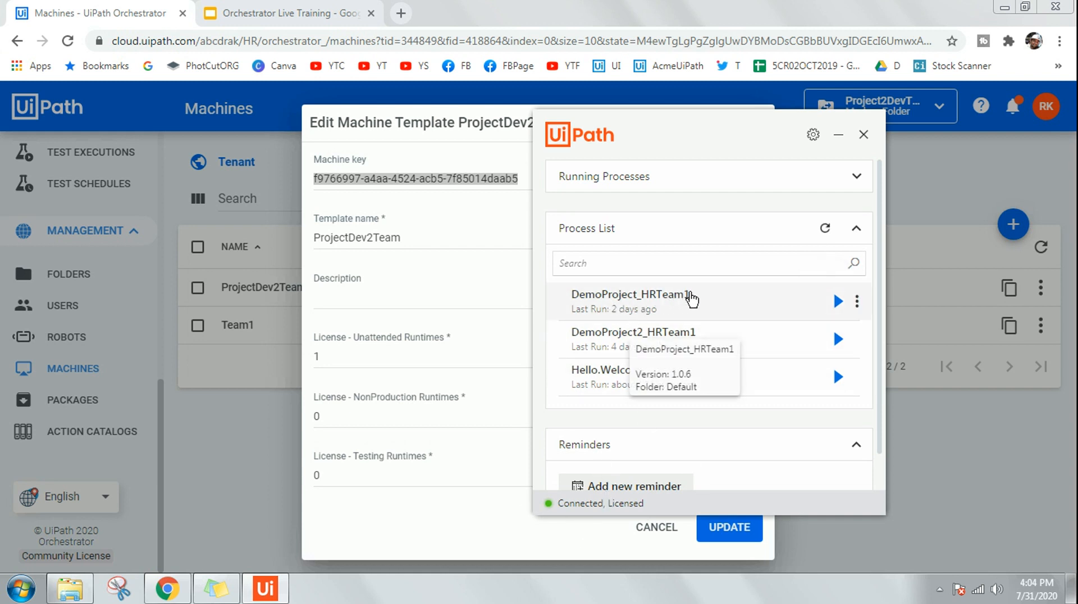
mouse_move(677, 382)
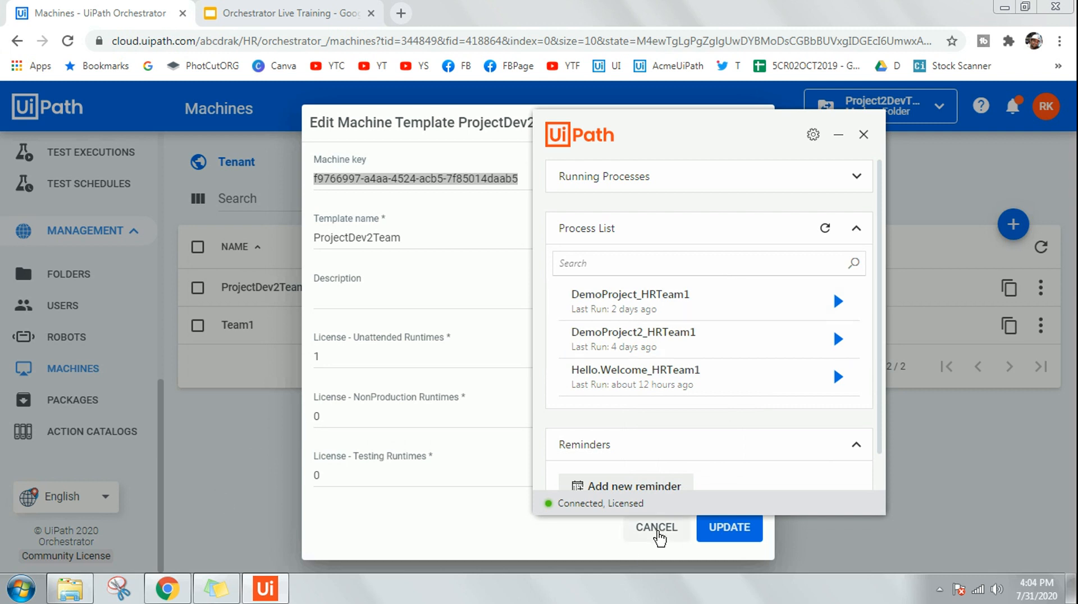
click(657, 527)
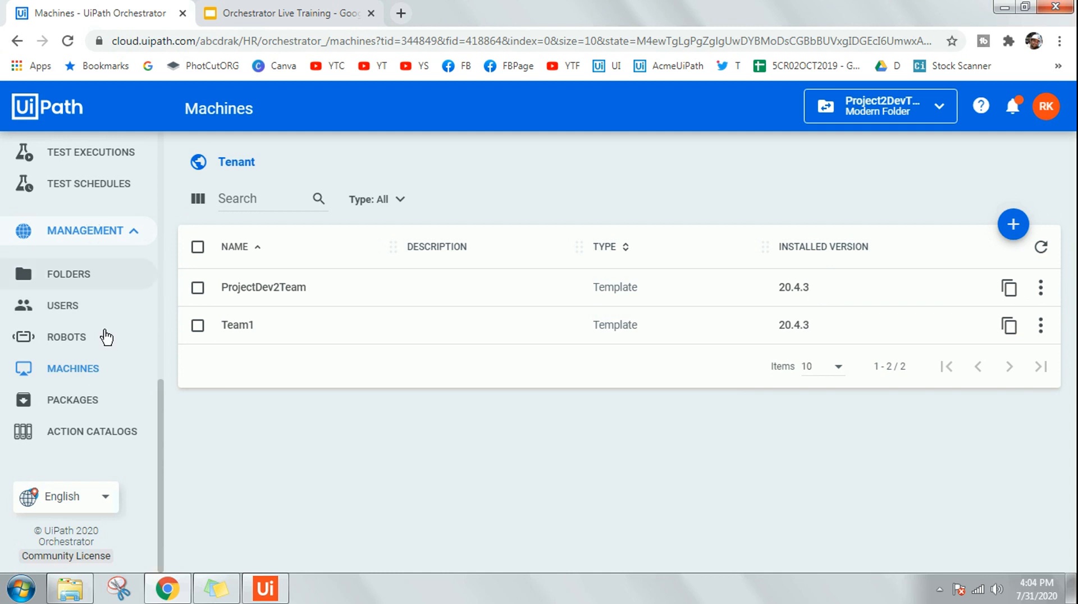
Step: Add ProjectDev2Team under Project2DevTeam's Machine Templates and refresh to see 1 unattended runtime
click(70, 279)
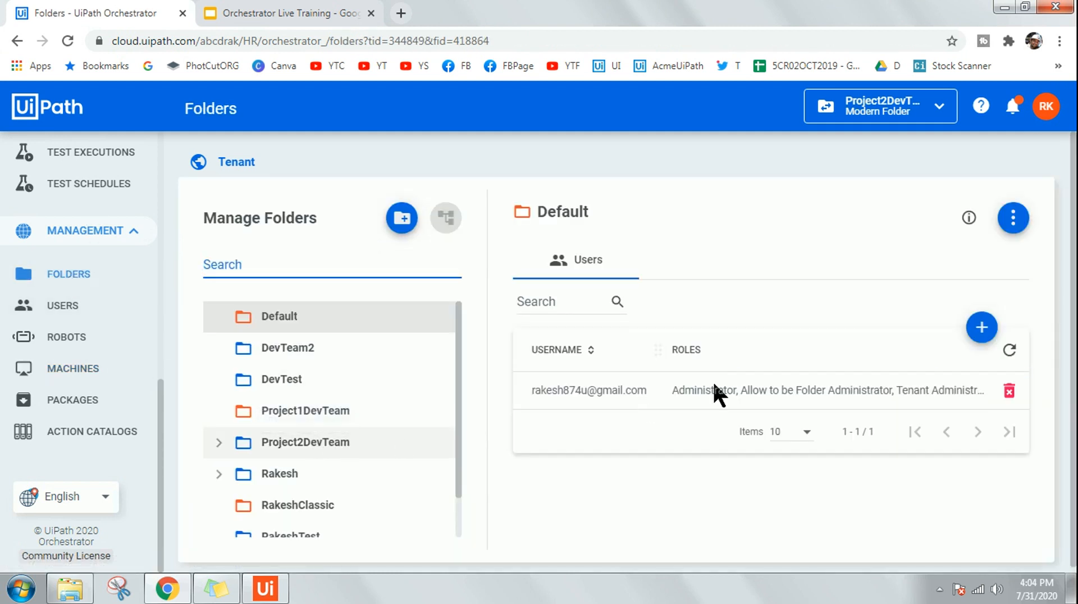
click(311, 456)
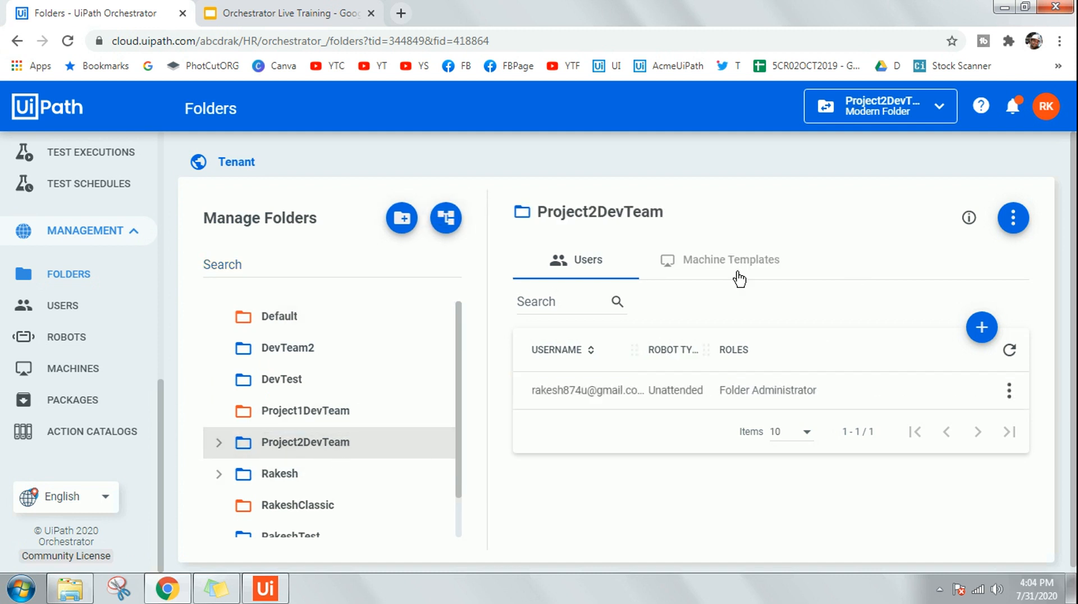
click(730, 268)
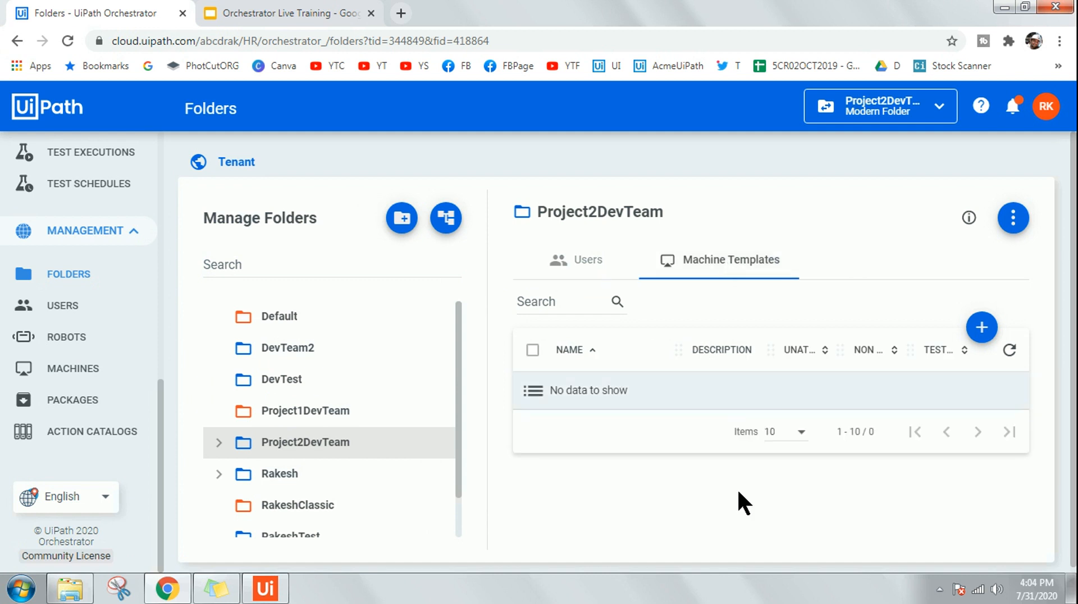
click(981, 328)
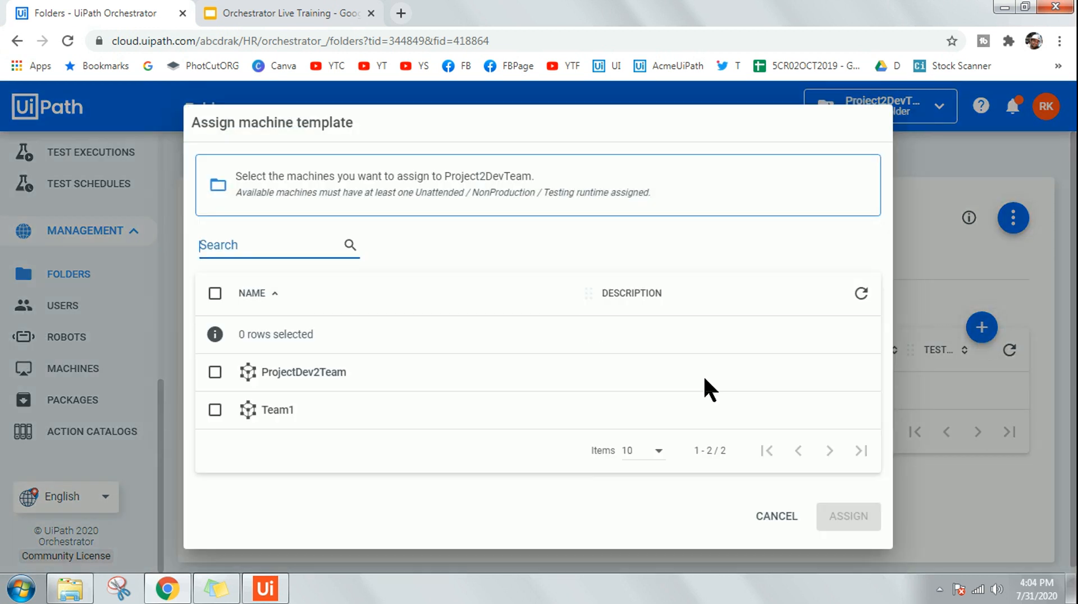
click(217, 374)
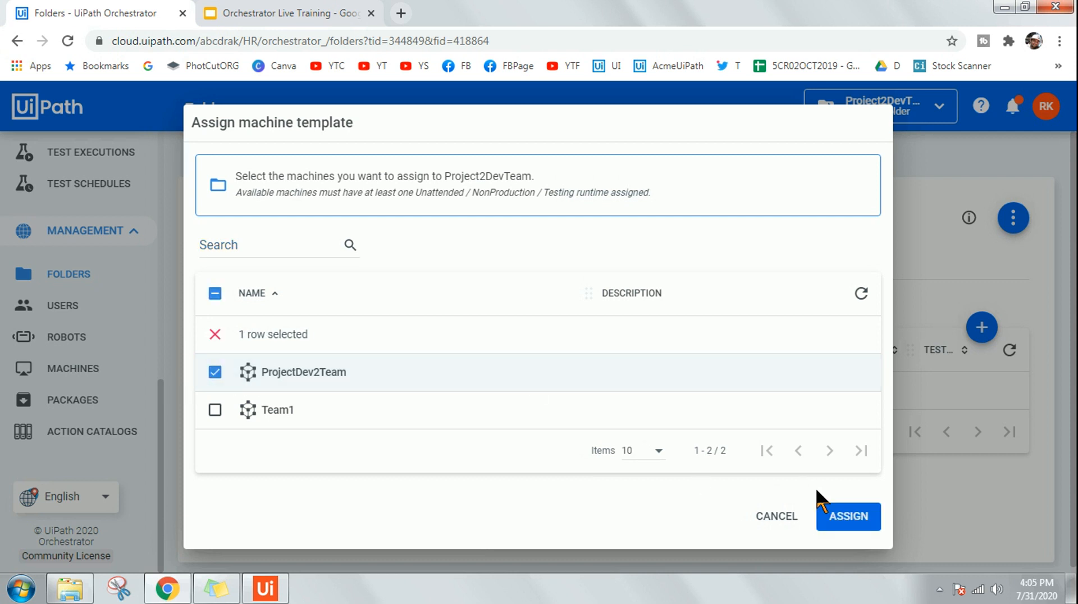
click(850, 522)
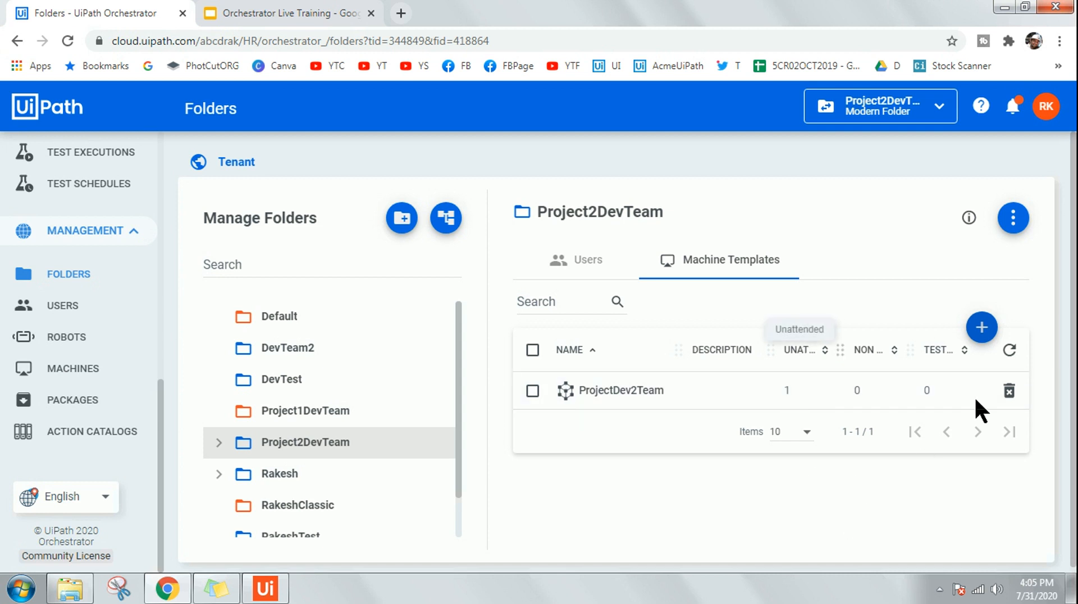
click(1011, 351)
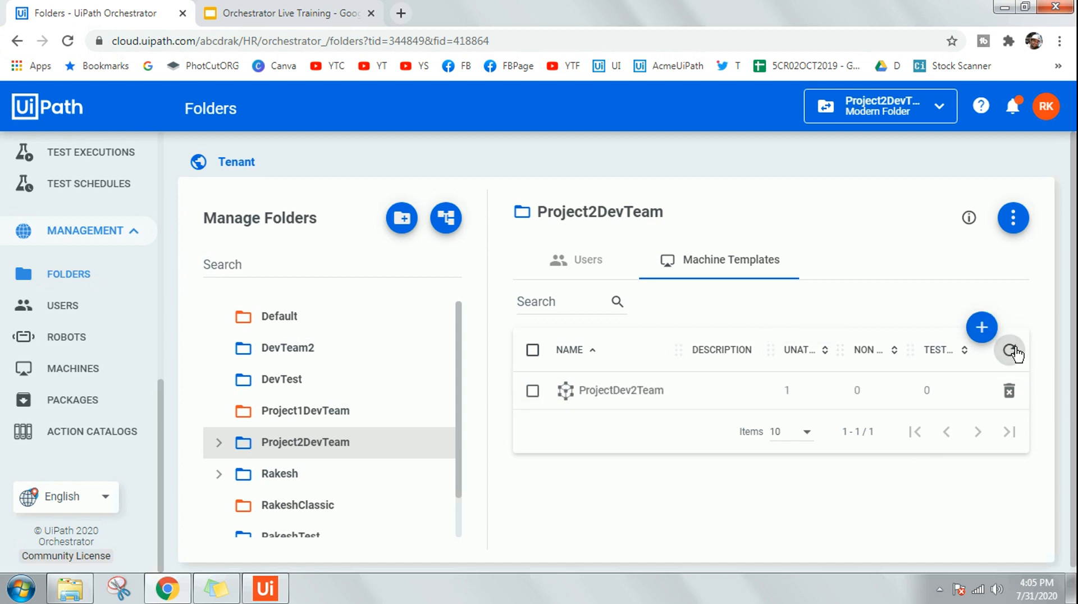
click(282, 596)
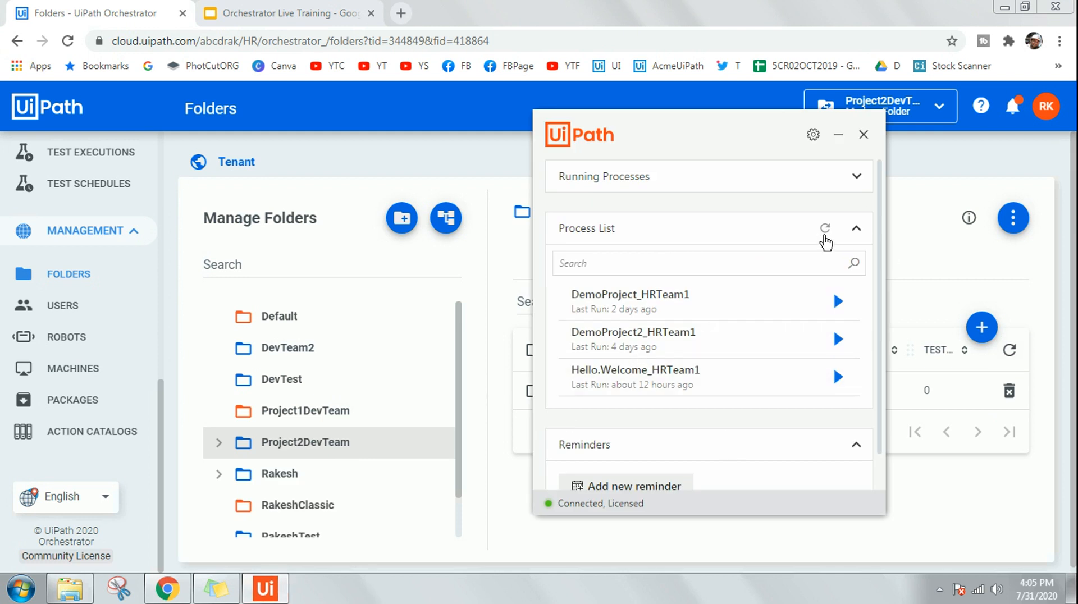
click(826, 231)
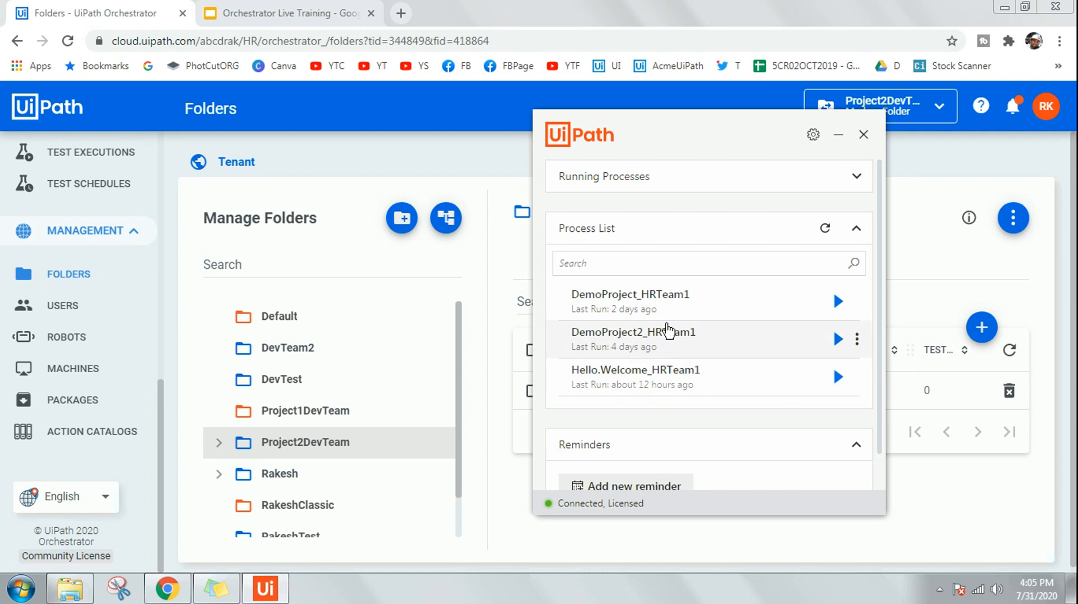
click(825, 230)
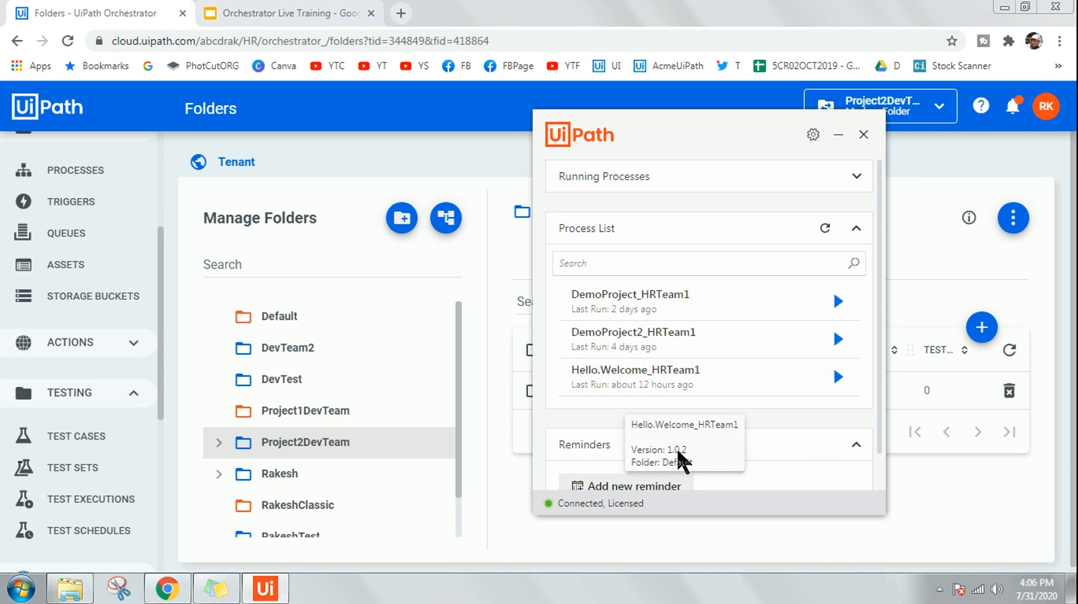
click(913, 512)
click(939, 110)
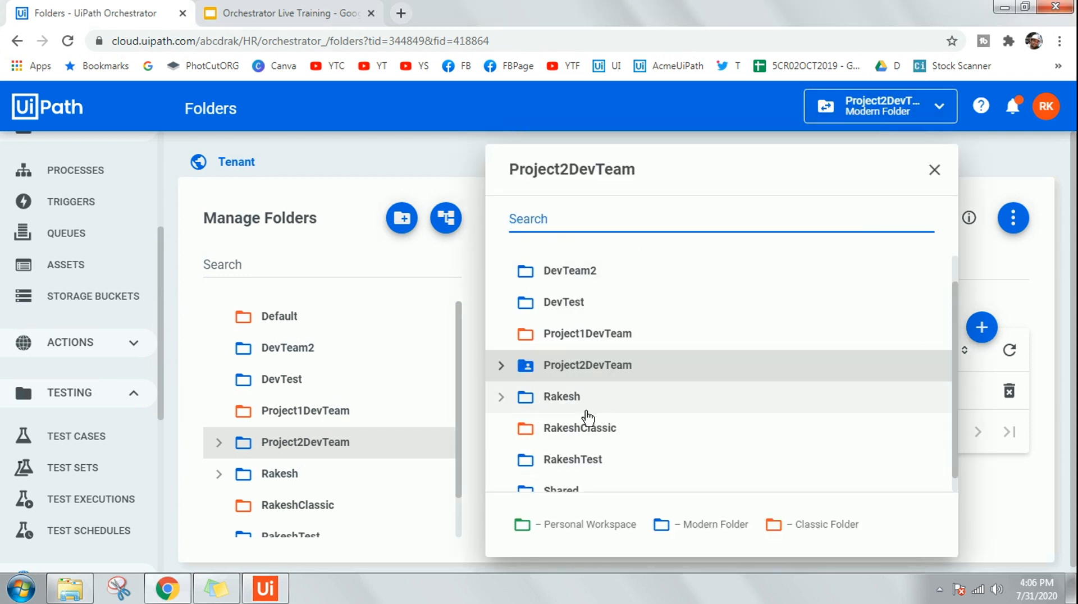
Step: Switch to the Default folder and delete the FloatingRobot attended robot from its Robots list
scroll(561, 334, up, 1)
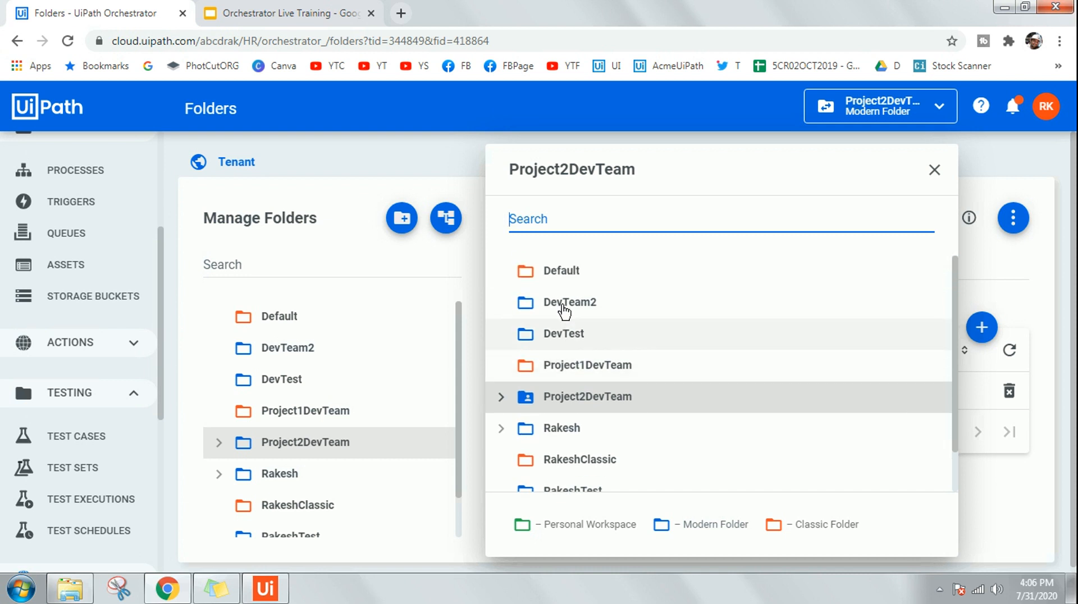
click(570, 281)
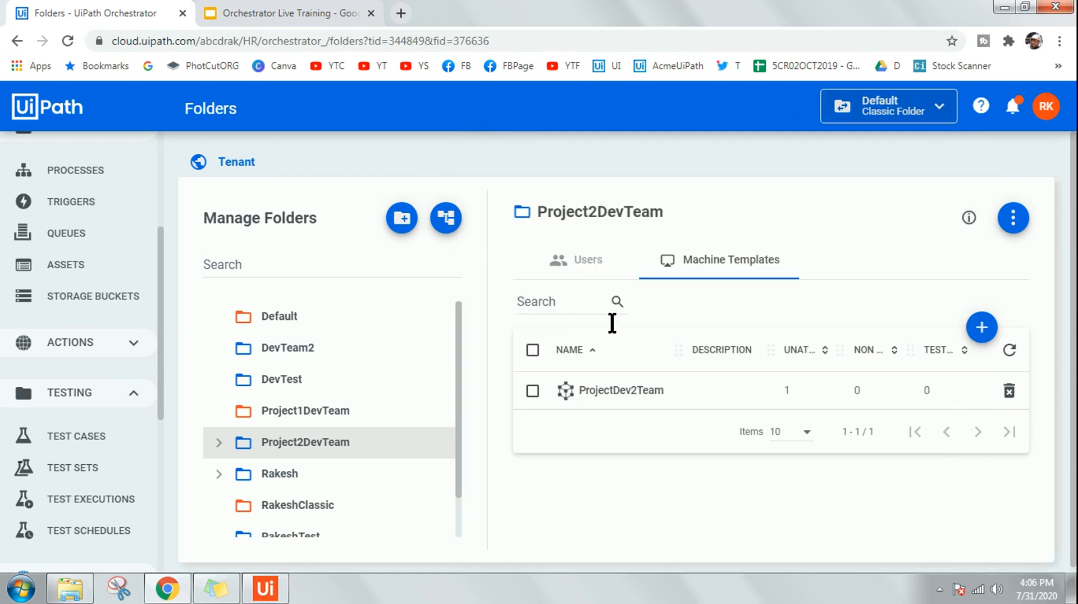
scroll(81, 393, down, 6)
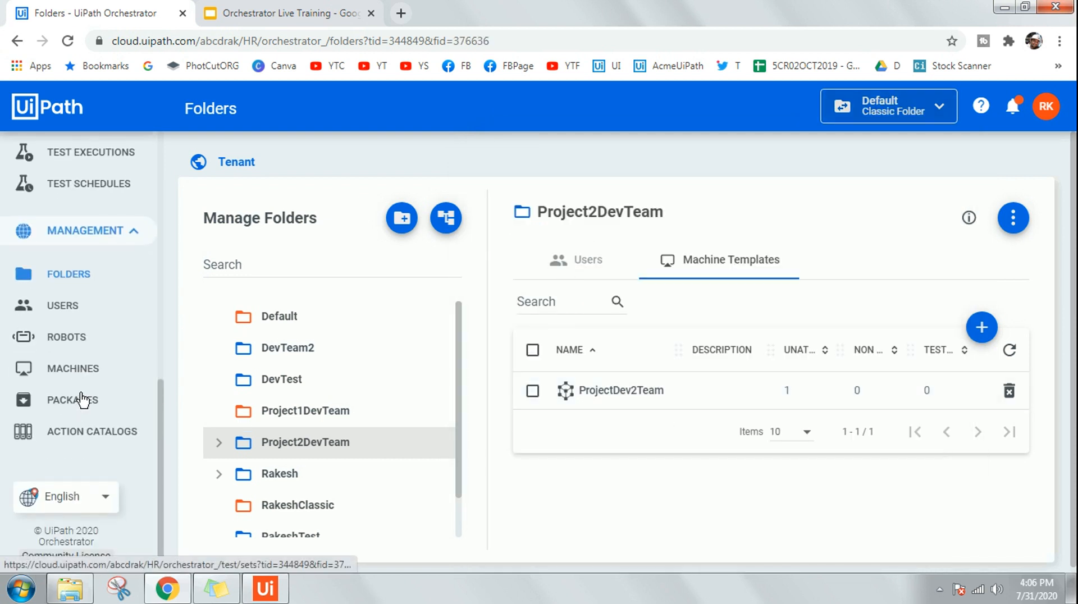
click(79, 349)
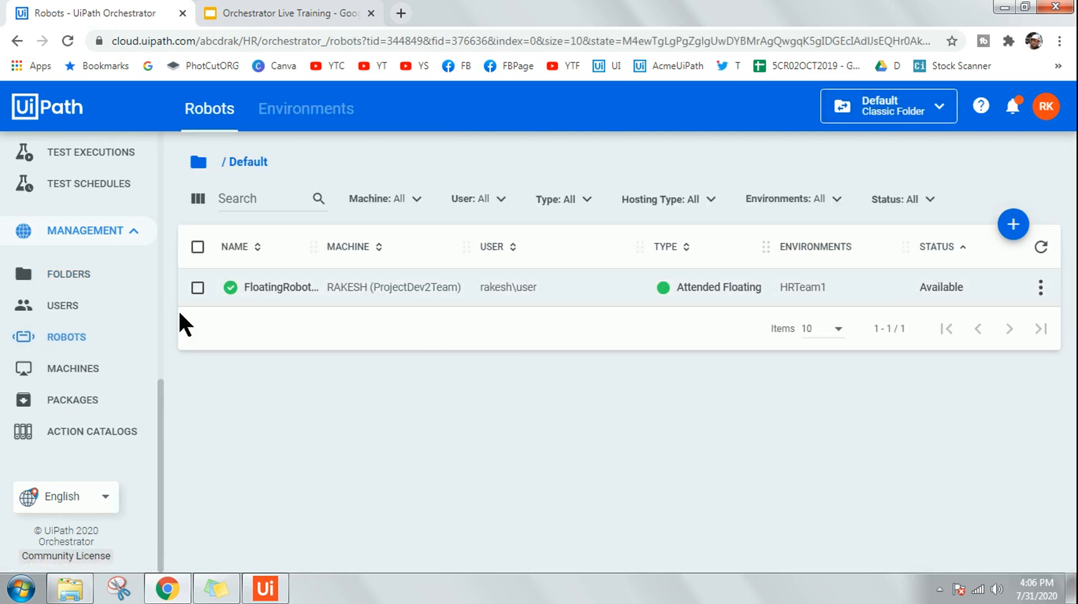
click(198, 288)
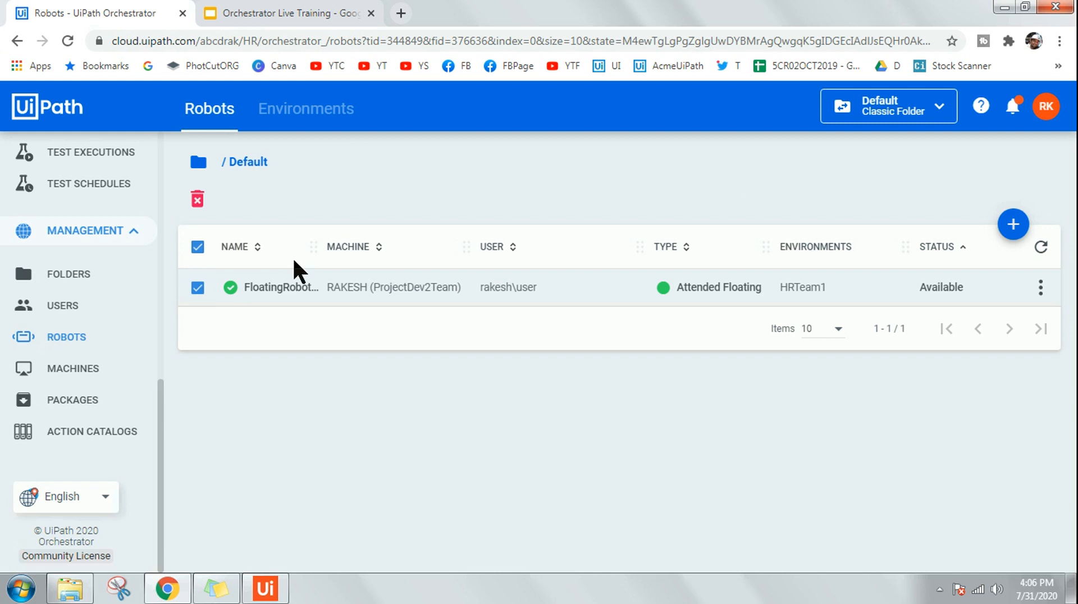
click(201, 209)
click(653, 351)
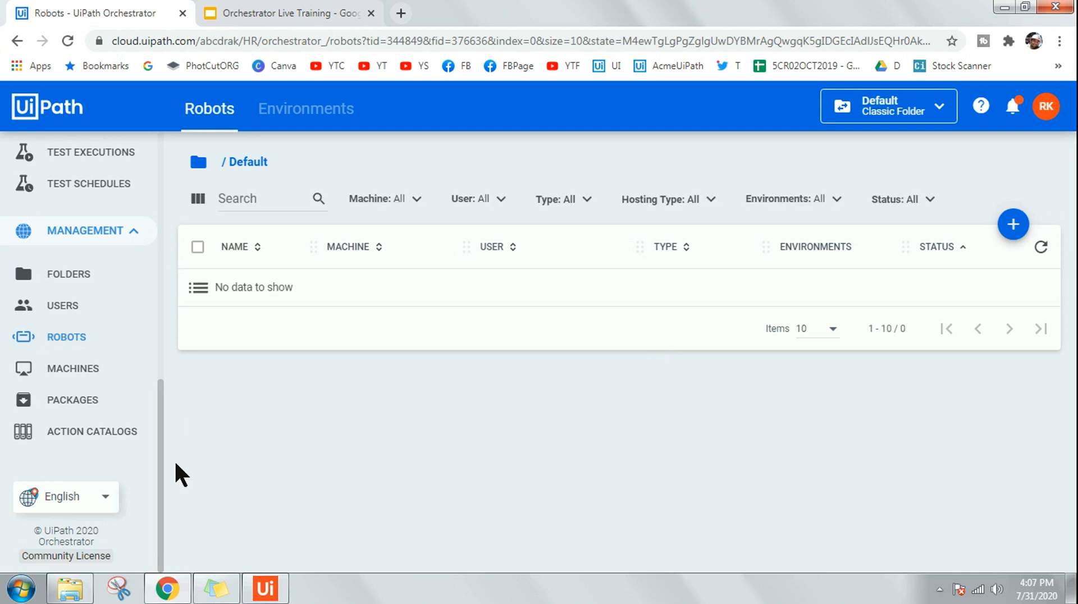
Step: Refresh Assistant's processes and confirm Hello.Welcome 1.0.1 comes from the Project2DevTeam folder
click(265, 587)
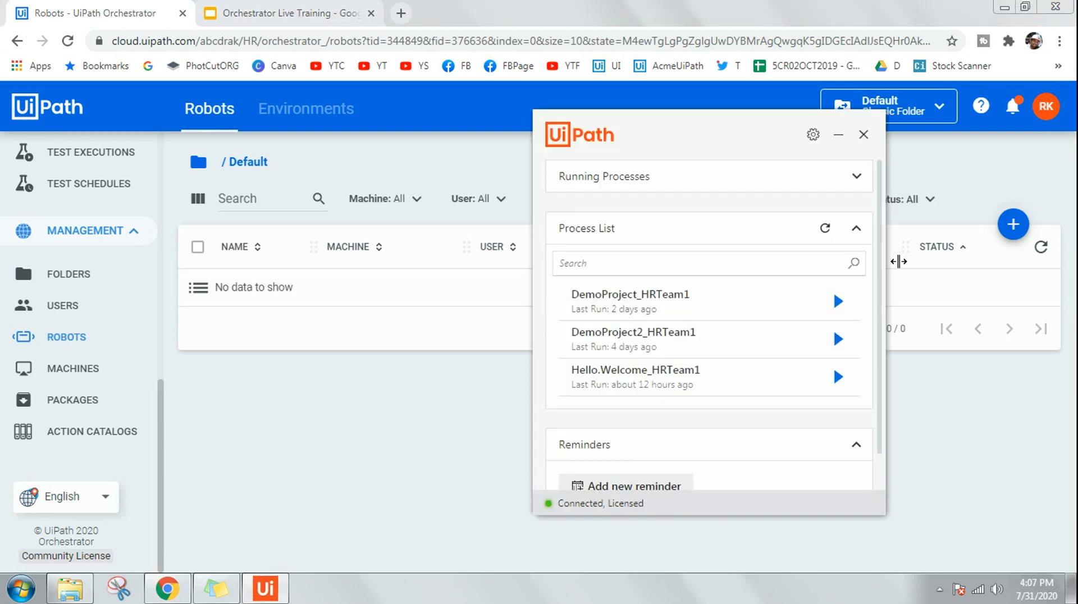
click(825, 229)
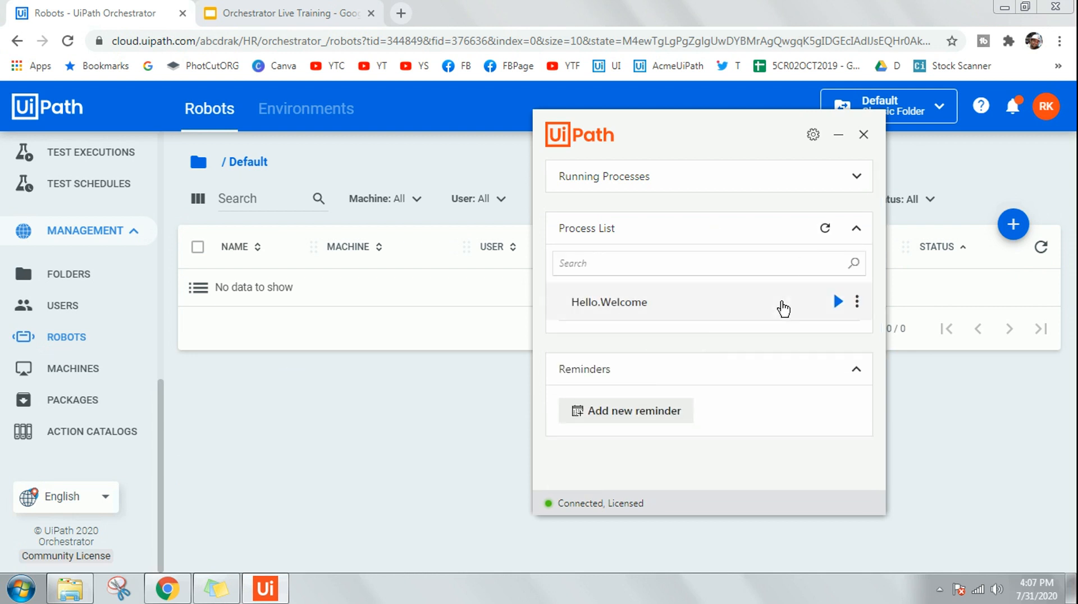
mouse_move(619, 314)
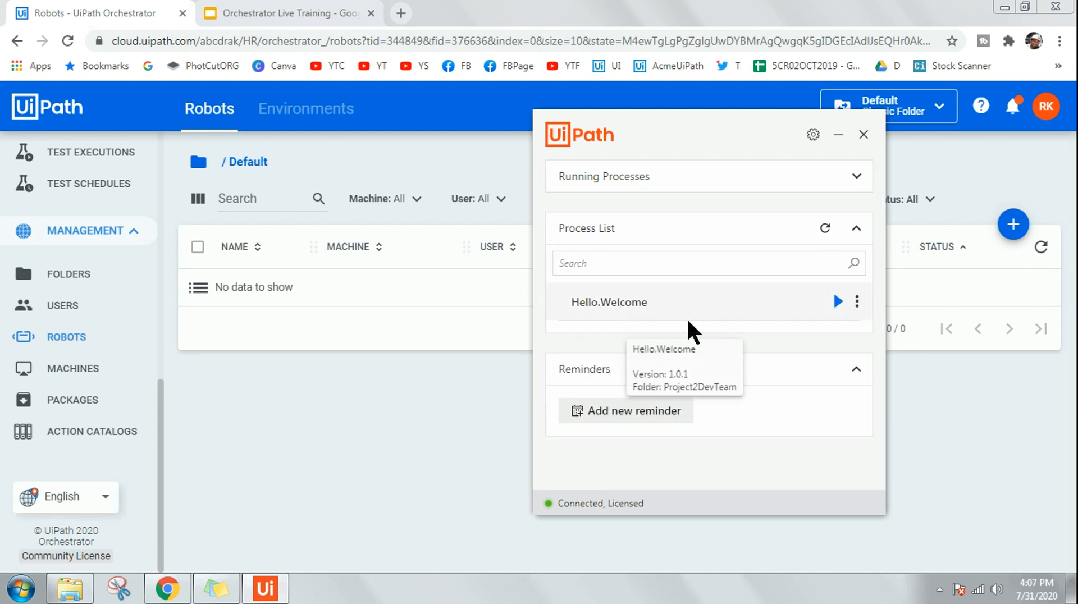